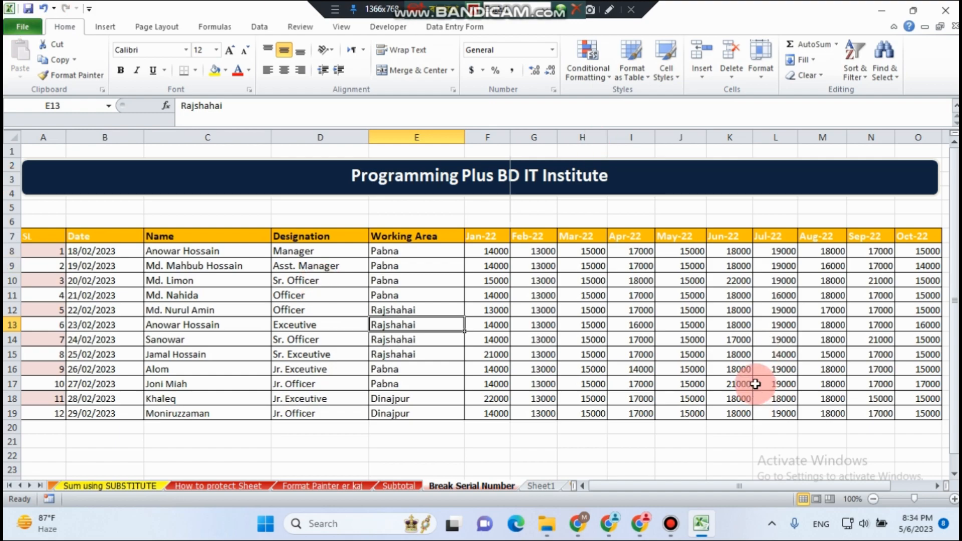
- Examine the staff table in A7:O19, particularly the Working Area entries in E8:E19
left_click_drag(44, 237, 917, 415)
left_click(822, 455)
left_click_drag(825, 484, 715, 476)
left_click(646, 414)
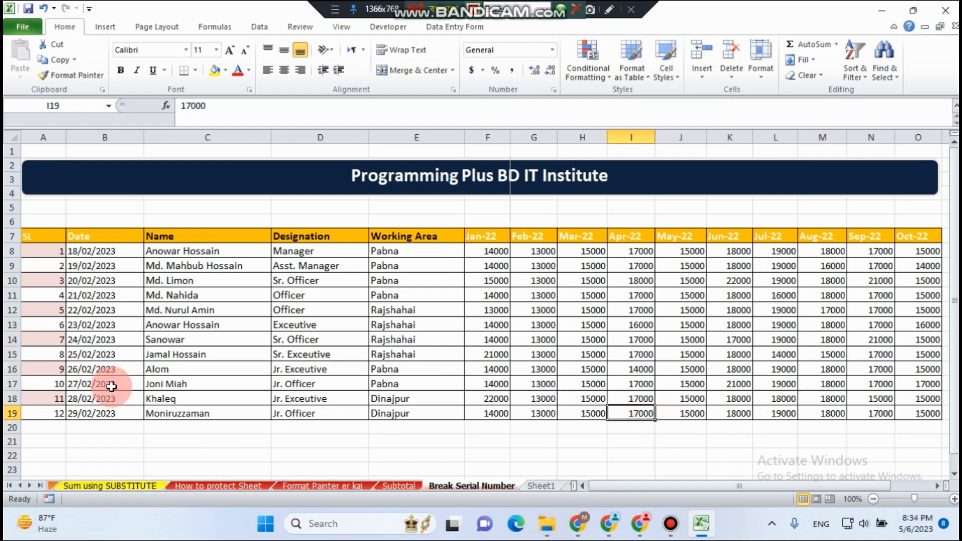
left_click(441, 399)
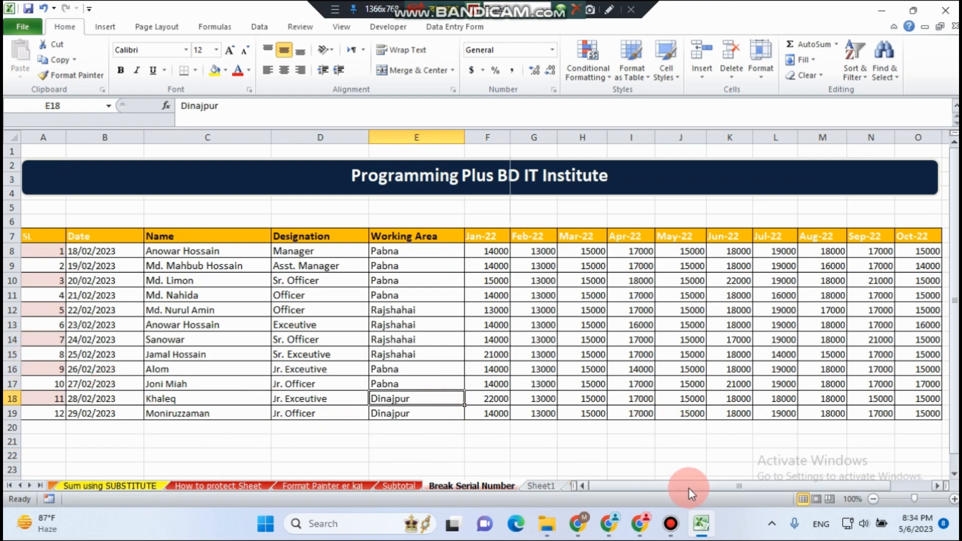
left_click_drag(689, 487, 650, 489)
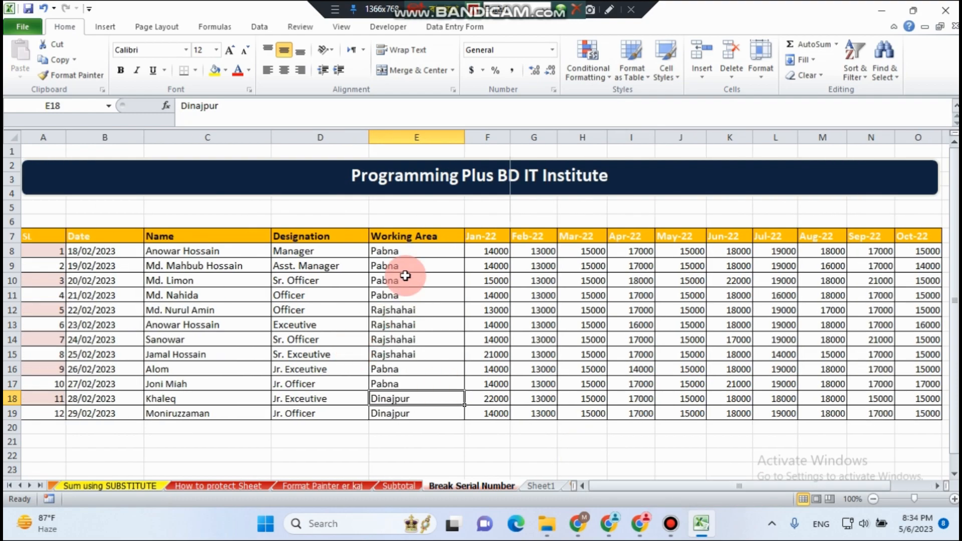
left_click_drag(397, 254, 404, 420)
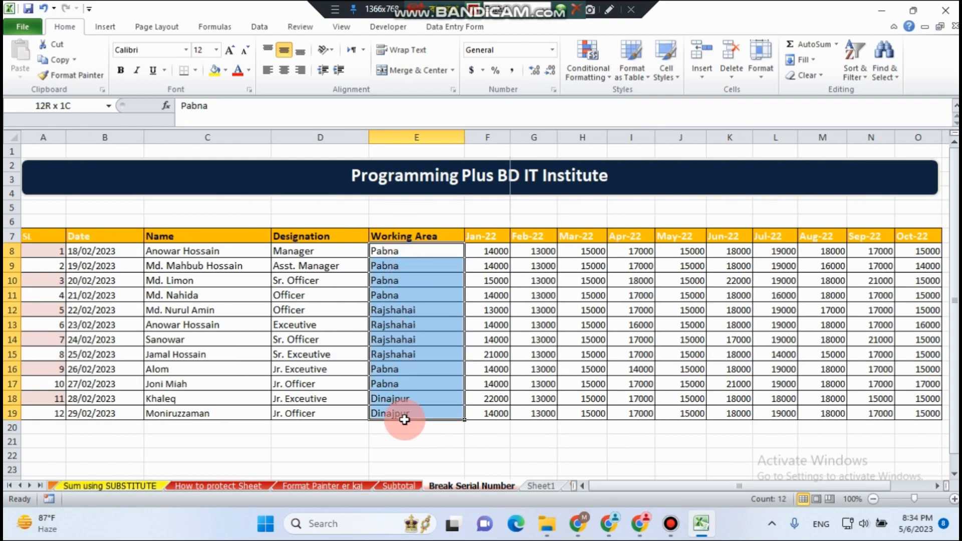
left_click(565, 341)
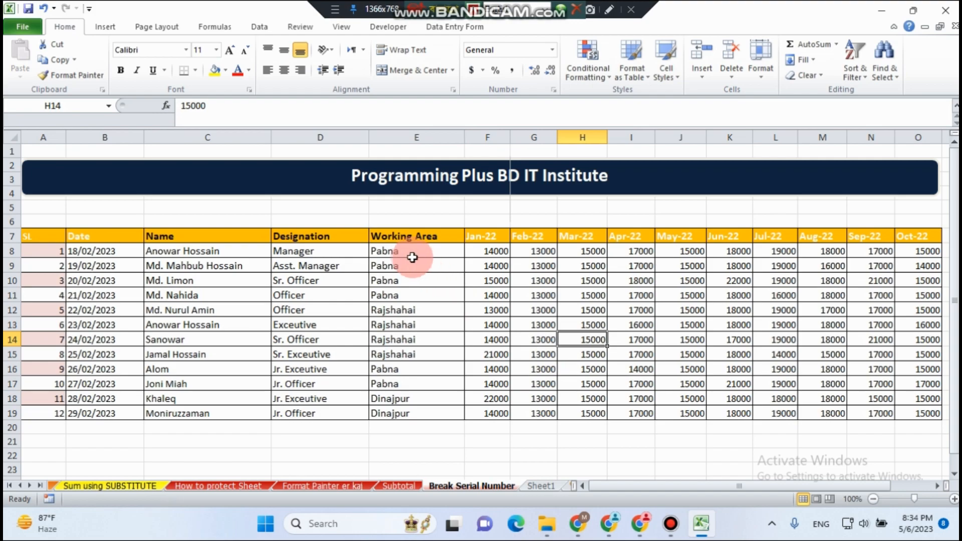
left_click_drag(413, 253, 416, 413)
left_click(535, 415)
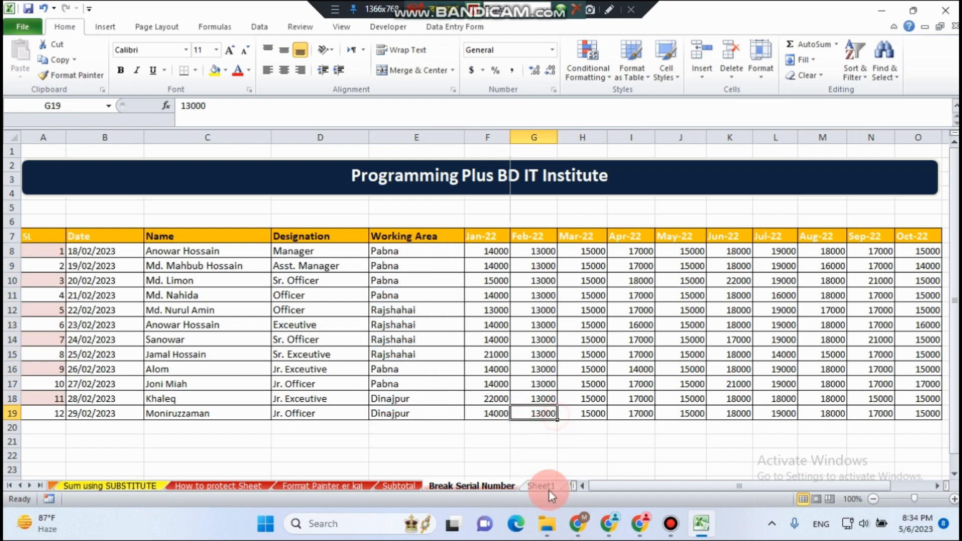
- Total the Oct-22 figures from O8:O19 in cell O20 with AutoSum
left_click_drag(626, 488, 659, 488)
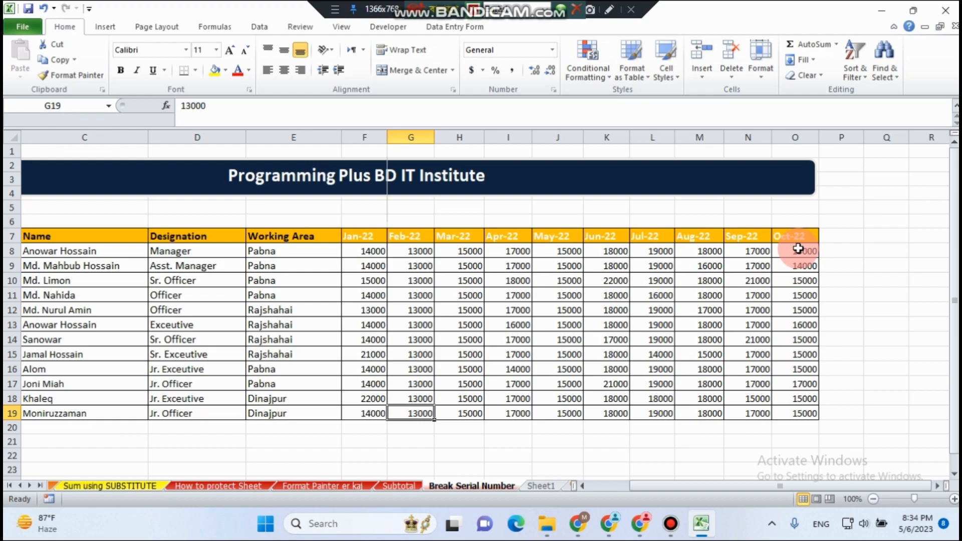
left_click(802, 428)
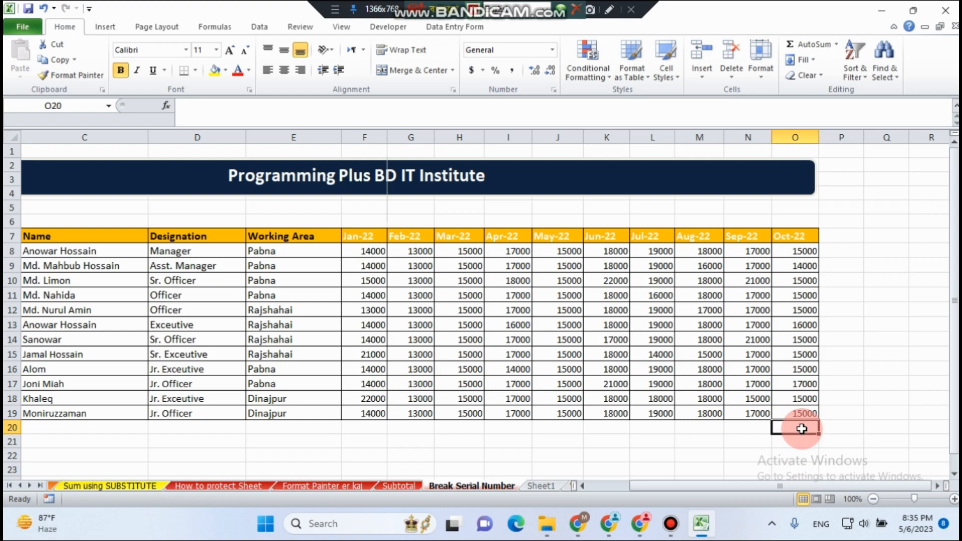
left_click_drag(800, 250, 812, 431)
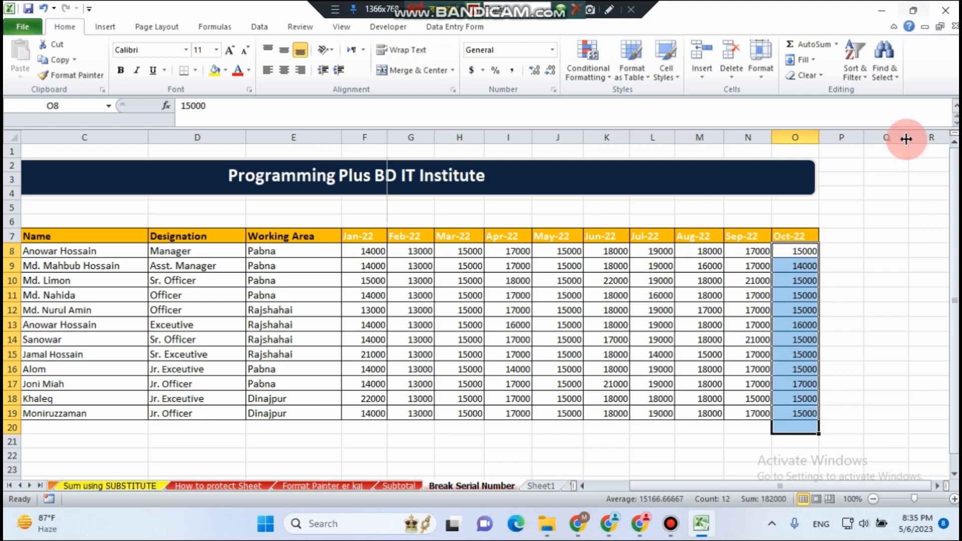
left_click(803, 46)
left_click(885, 294)
left_click(799, 427)
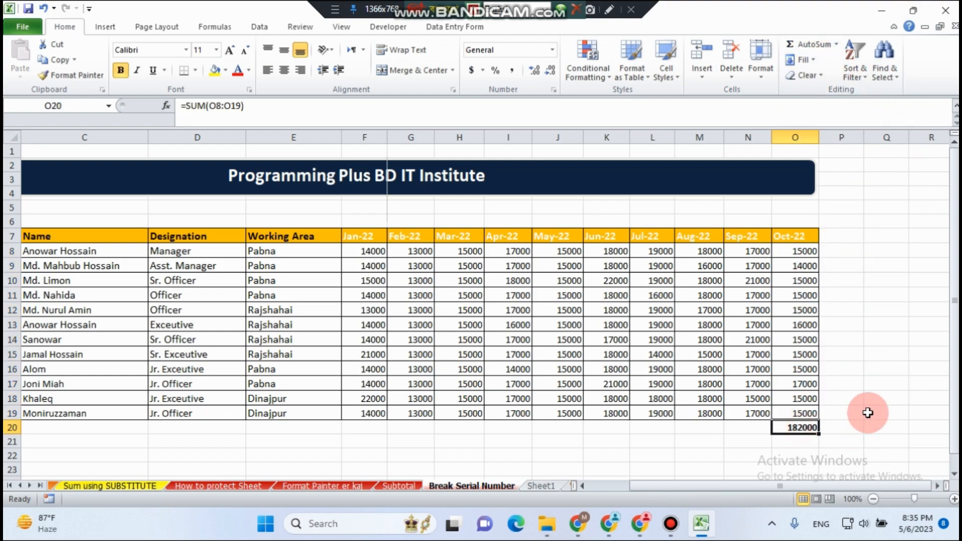
scroll(868, 413, "down", 2)
scroll(868, 412, "up", 2)
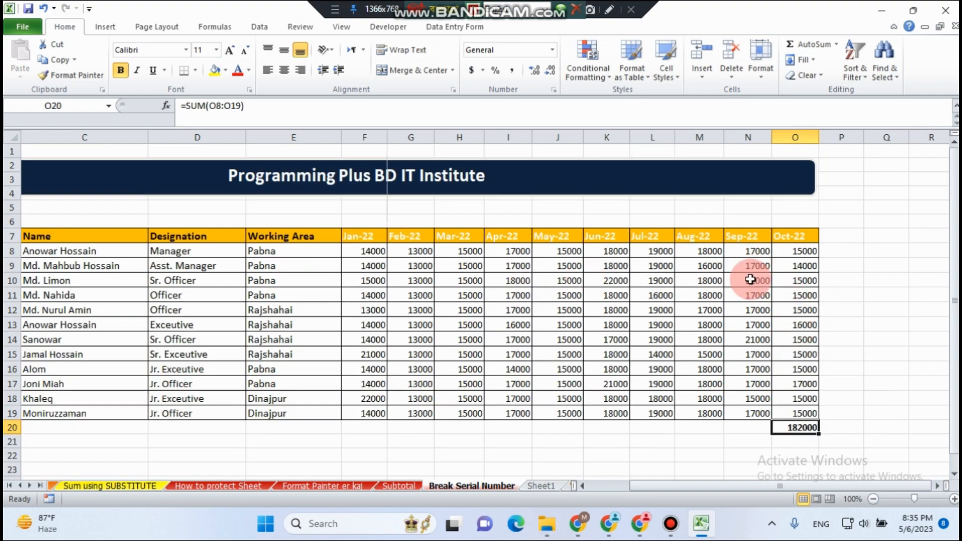
- Total the Sep-22 figures from N8:N19 in cell N20 with AutoSum
left_click_drag(747, 252, 740, 434)
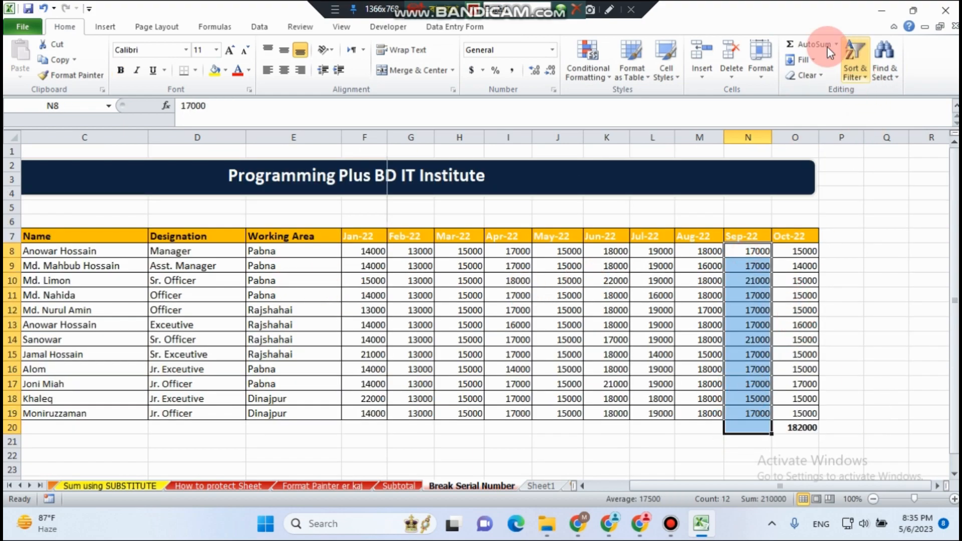
left_click(801, 44)
left_click(917, 323)
- Total the Aug-22 figures from M8:M19 in cell M20 with AutoSum and make the total bold
left_click_drag(702, 246, 708, 427)
left_click(802, 44)
left_click(899, 276)
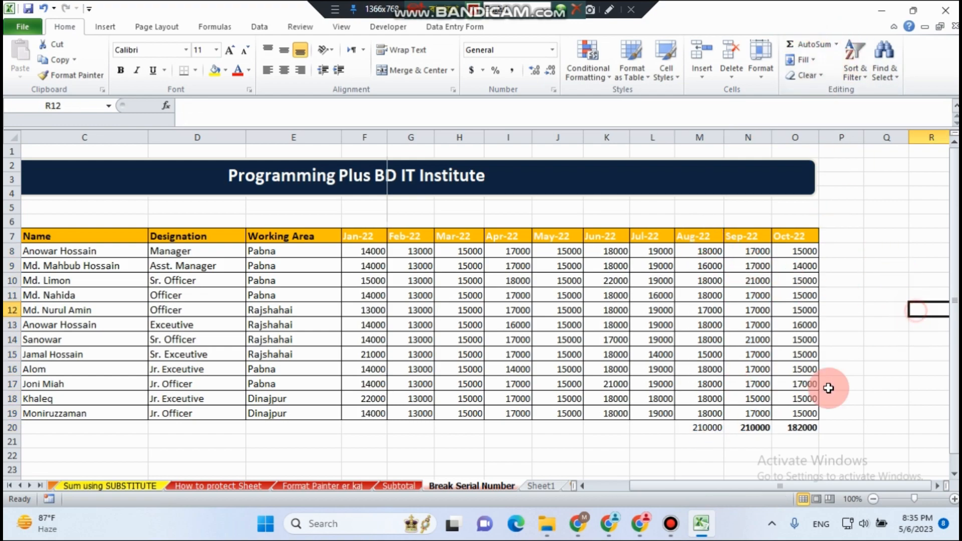
left_click(709, 428)
left_click(120, 74)
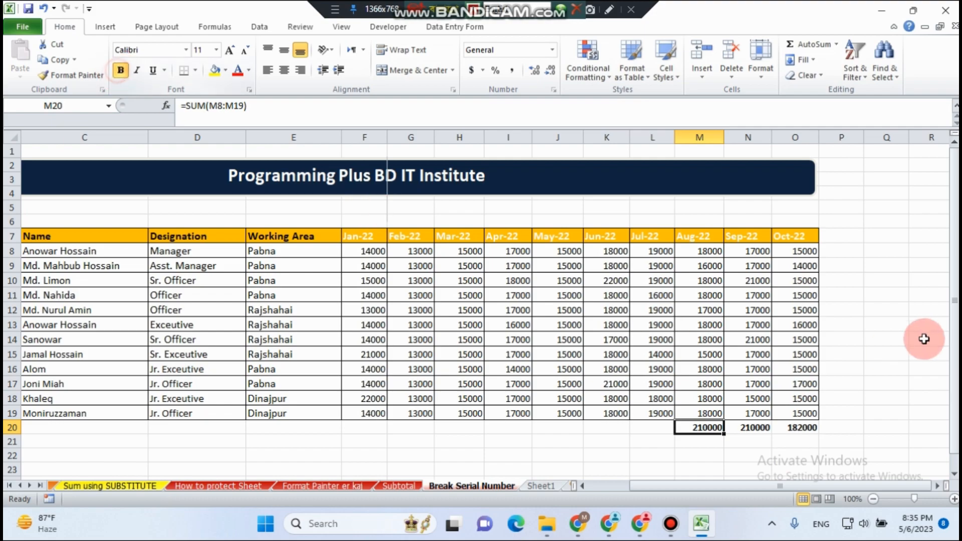
left_click(877, 326)
- Review the Pabna entries in E8:E11 of the Working Area column alongside the monthly figures
left_click_drag(750, 489, 702, 494)
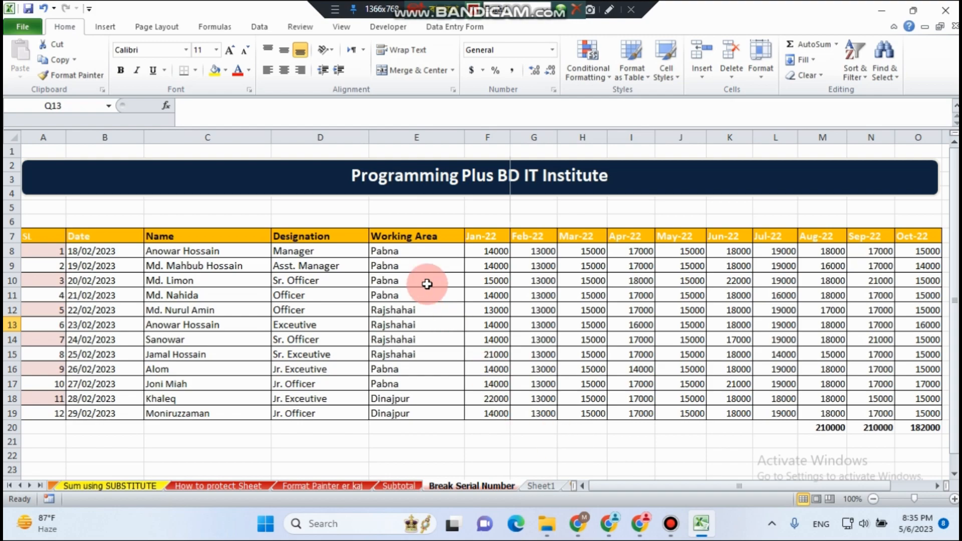
left_click(404, 251)
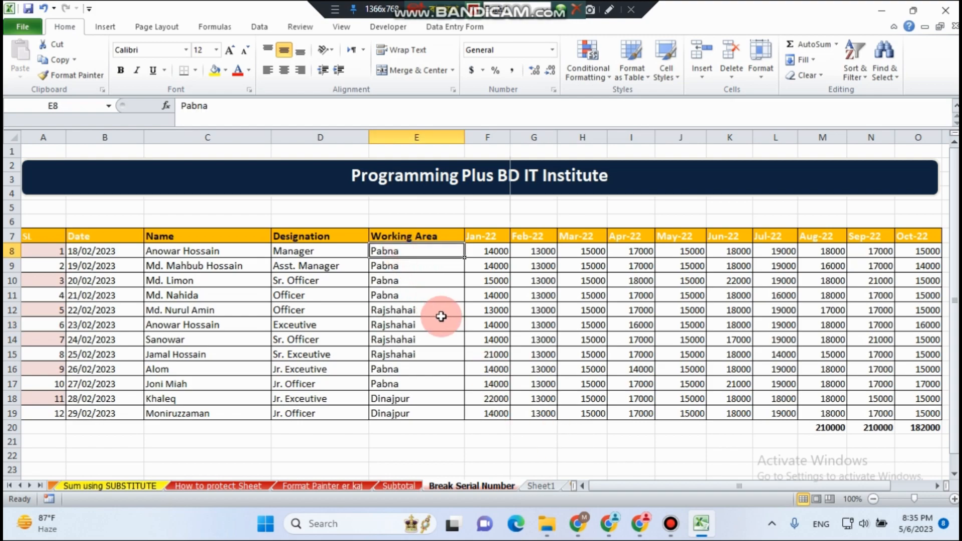
left_click_drag(385, 252, 388, 291)
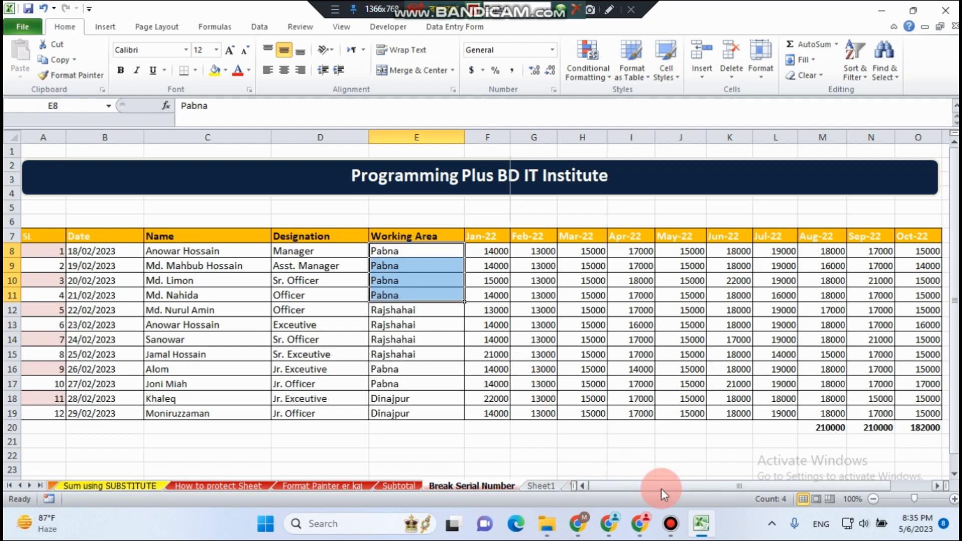
left_click_drag(661, 488, 738, 491)
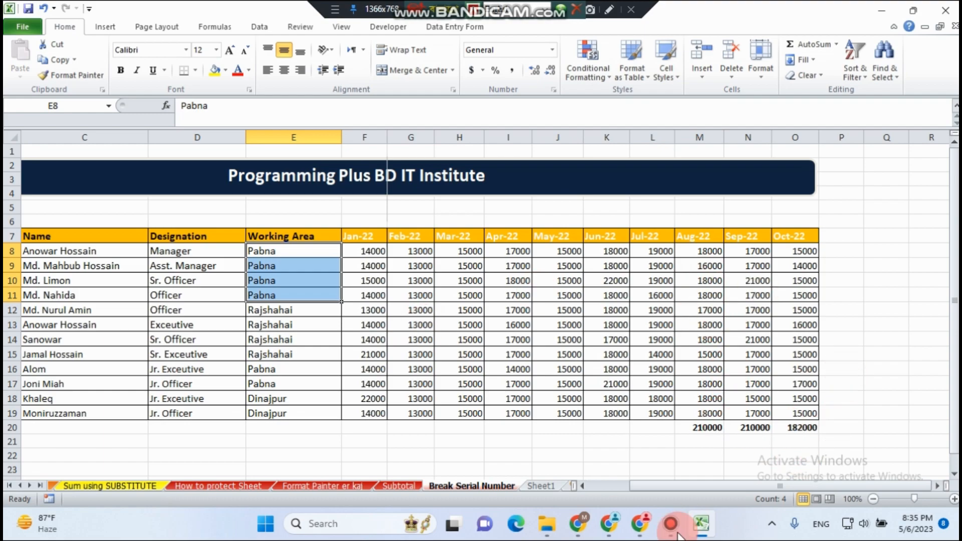
left_click_drag(778, 483, 740, 486)
left_click(461, 360)
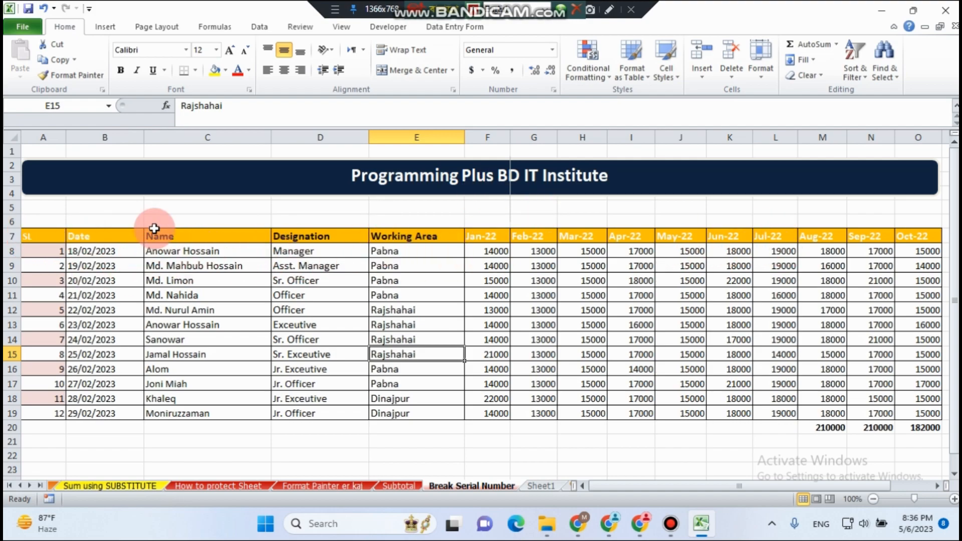
- Turn on filtering for the table's header row 7
left_click(209, 239)
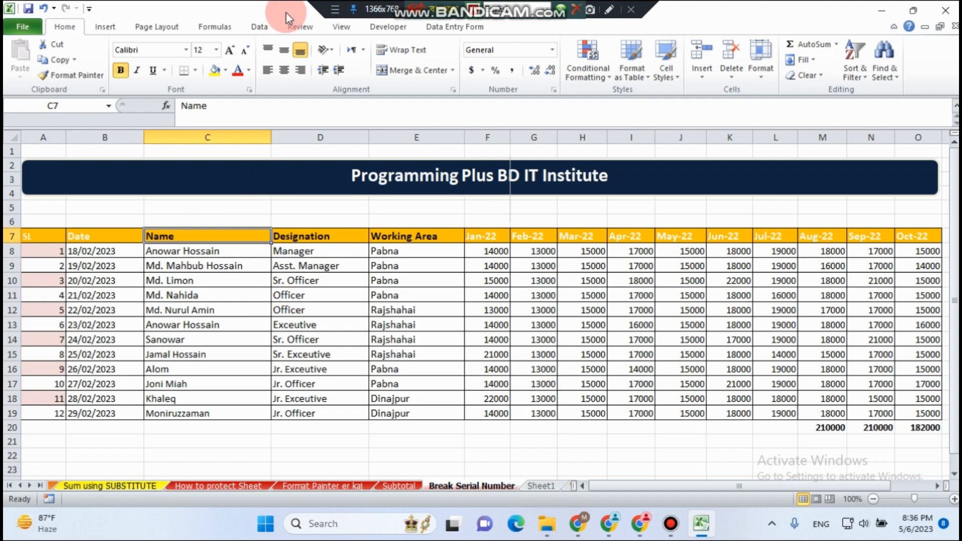
left_click(255, 28)
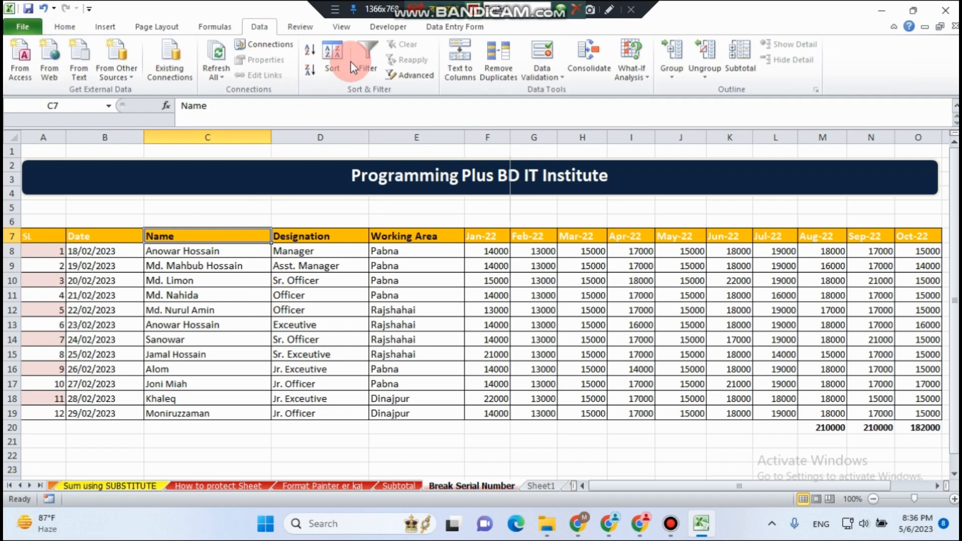
left_click(374, 71)
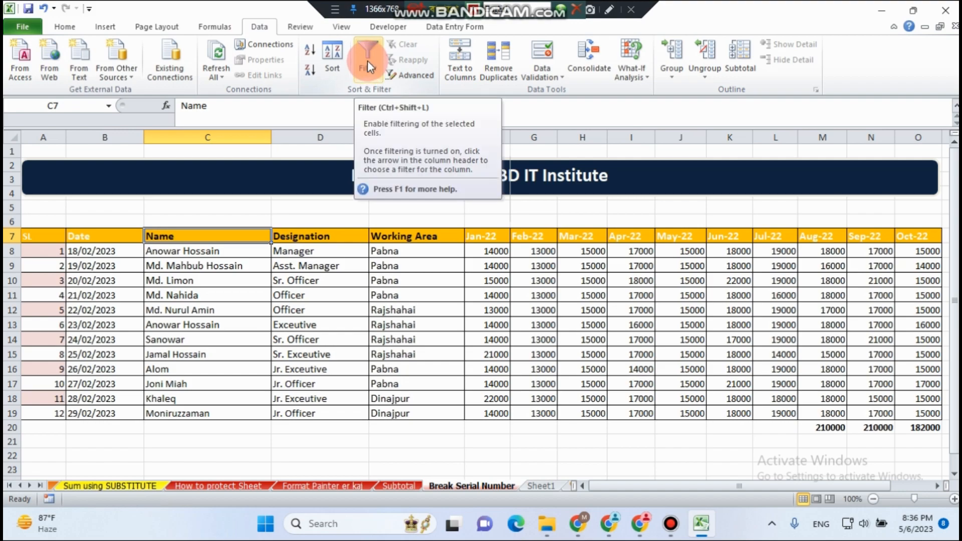
left_click(368, 62)
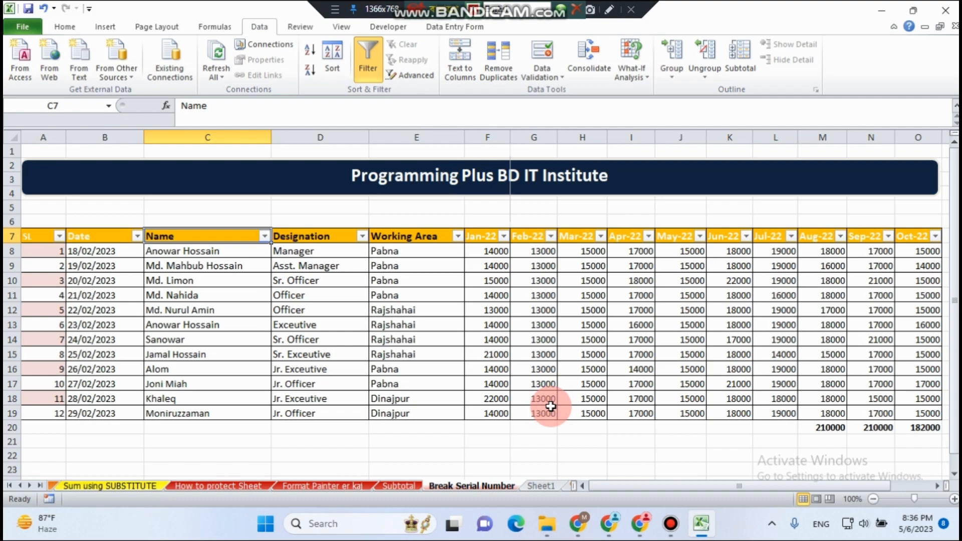
- Filter the Working Area column to show only Pabna and blank entries, keeping the totals row
left_click(457, 236)
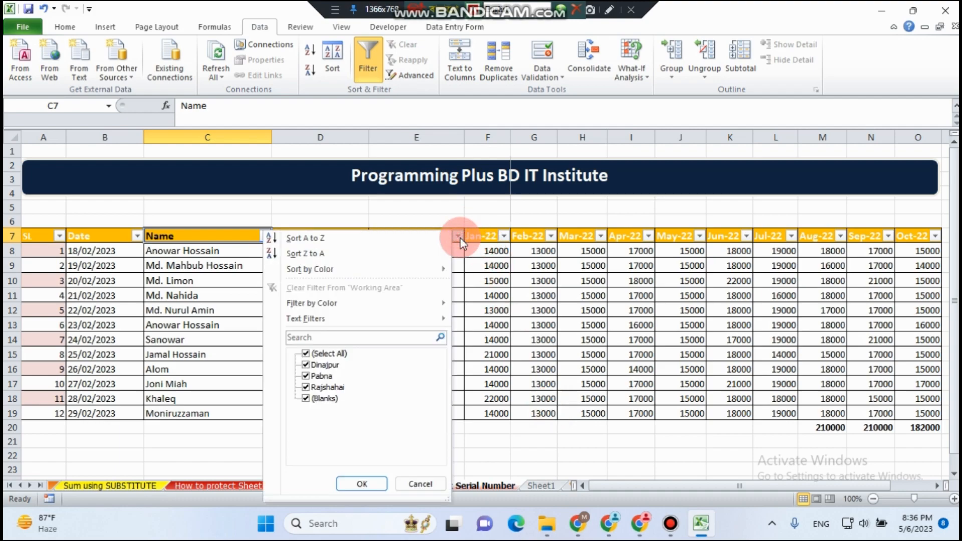
left_click(321, 354)
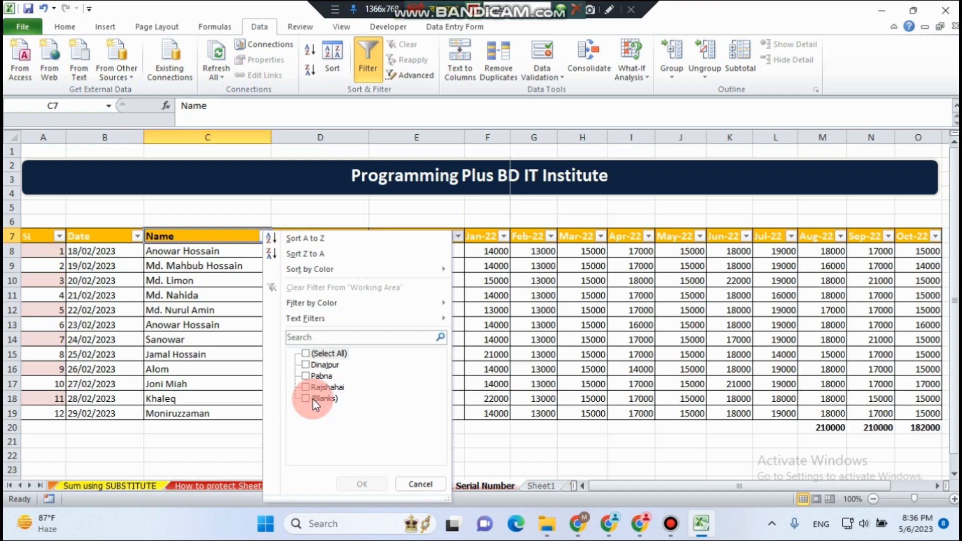
left_click(306, 377)
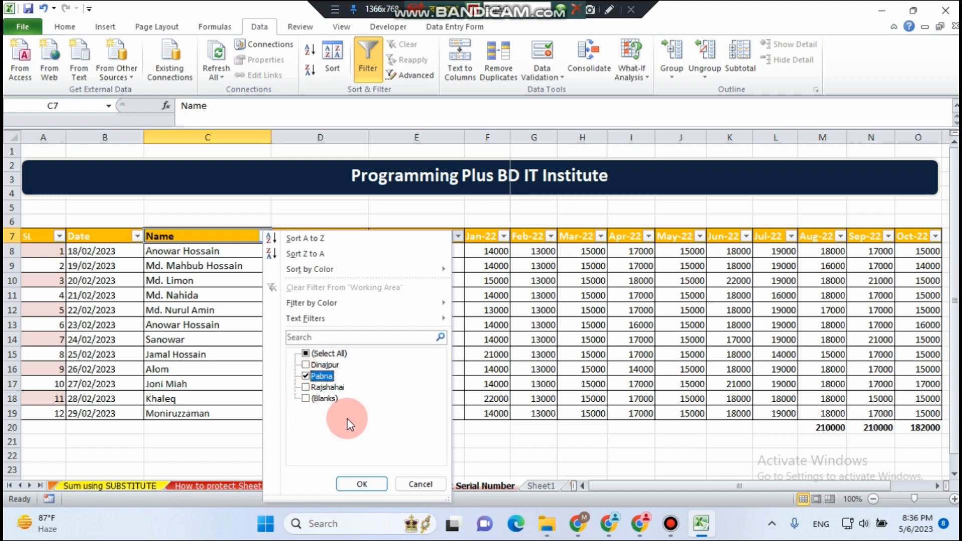
left_click(306, 401)
left_click(306, 401)
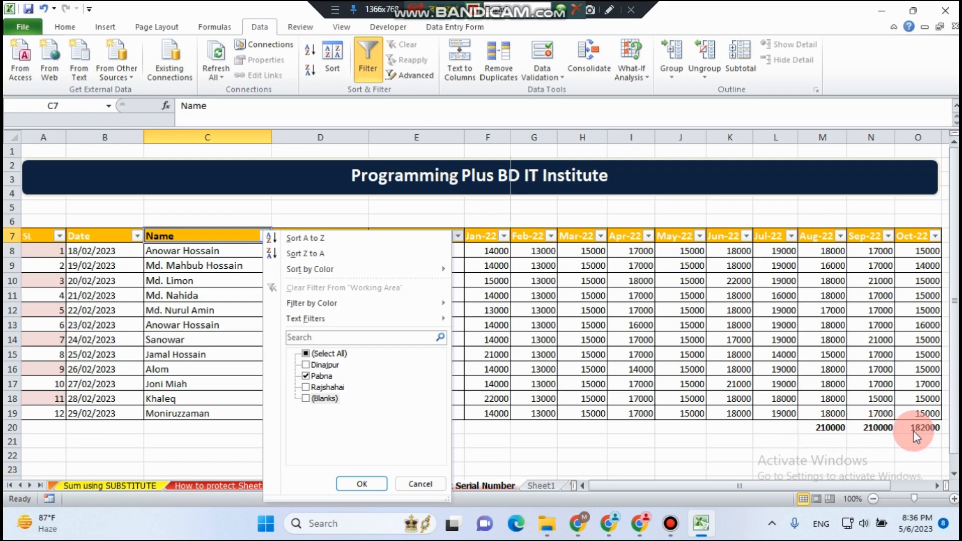
left_click(310, 401)
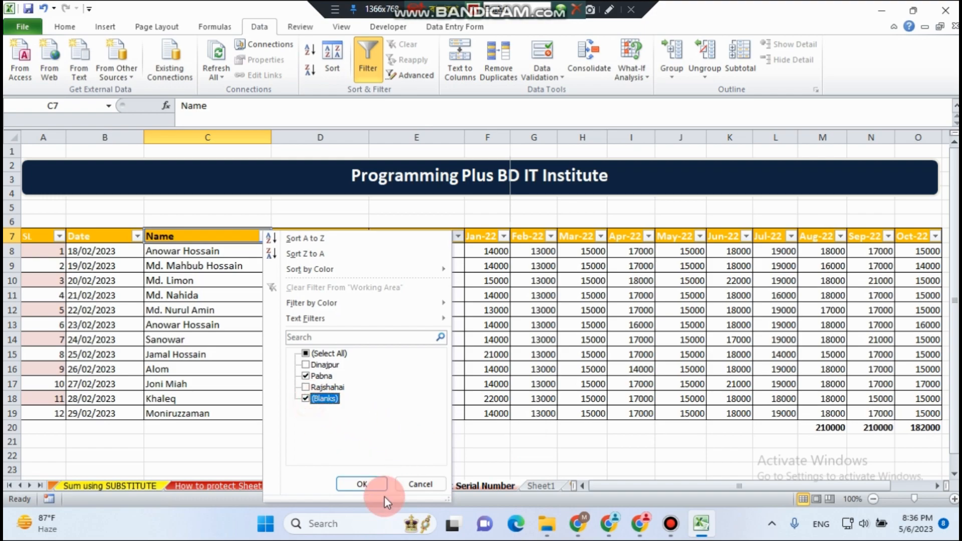
left_click(371, 489)
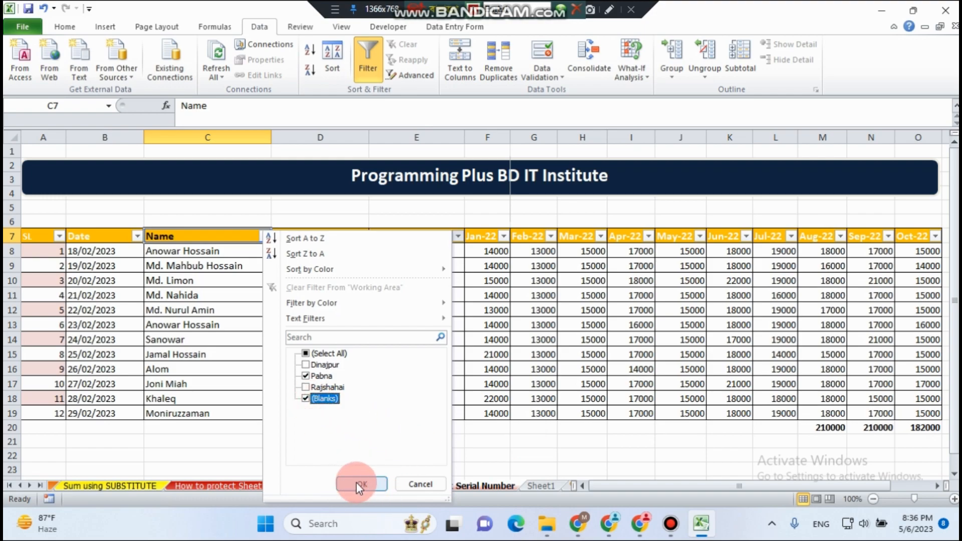
left_click(491, 407)
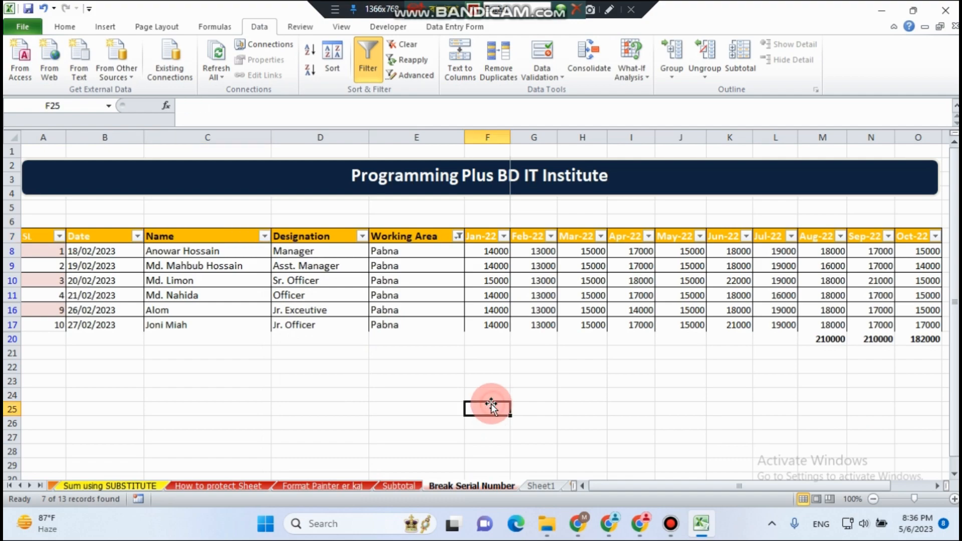
- Check the filtered Pabna rows against the Aug-22, Sep-22 and Oct-22 totals and their formulas in row 20
left_click_drag(693, 482, 735, 483)
left_click(748, 396)
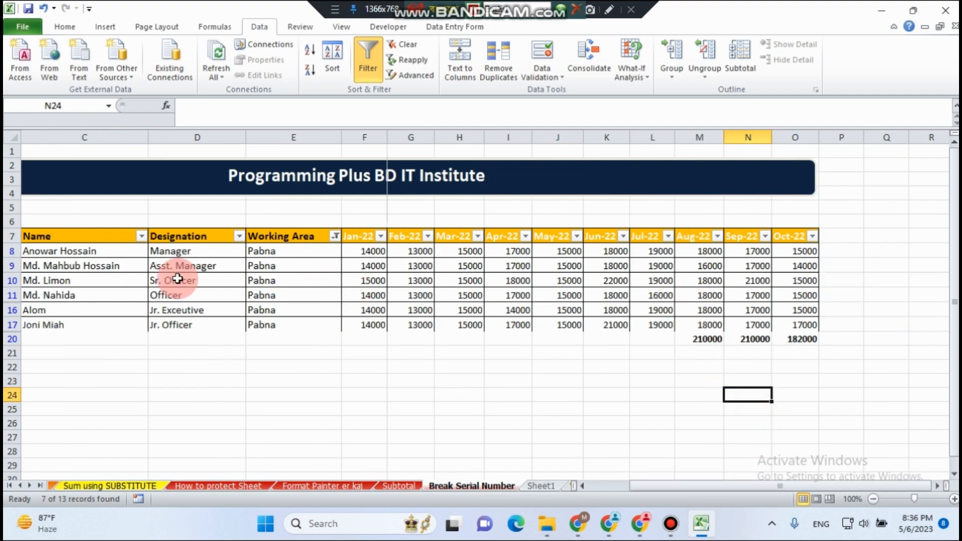
left_click_drag(268, 252, 796, 327)
left_click(651, 364)
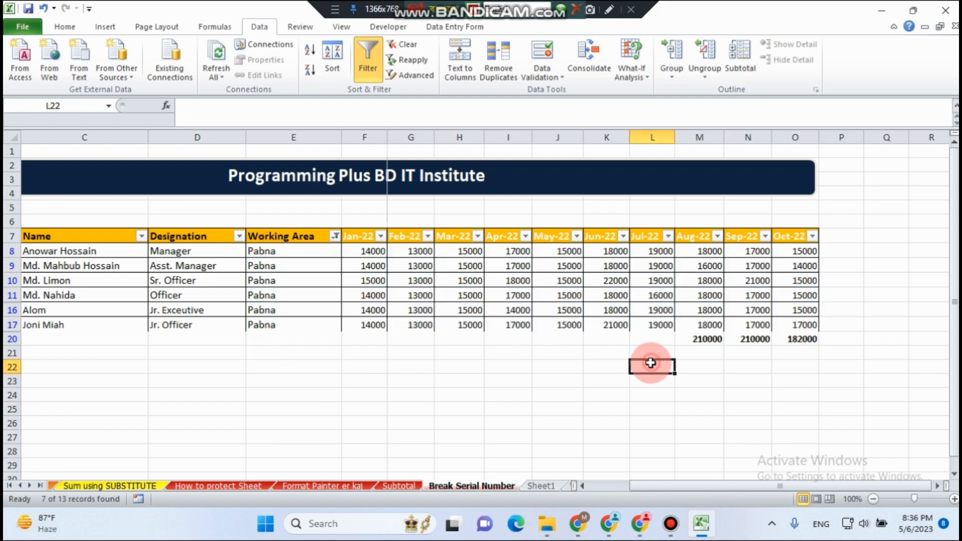
left_click(696, 250)
left_click_drag(697, 266, 790, 337)
left_click(718, 365)
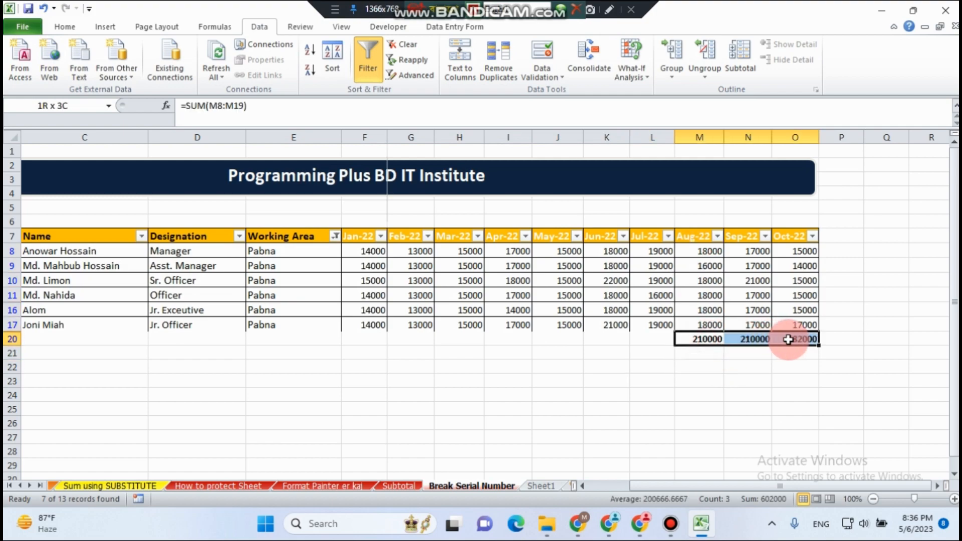
left_click(767, 393)
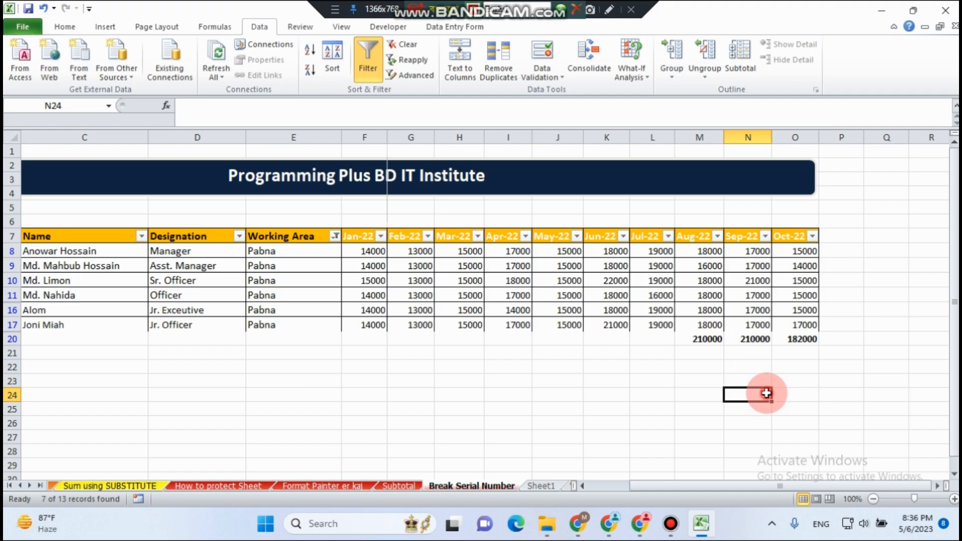
left_click(803, 340)
left_click(699, 341)
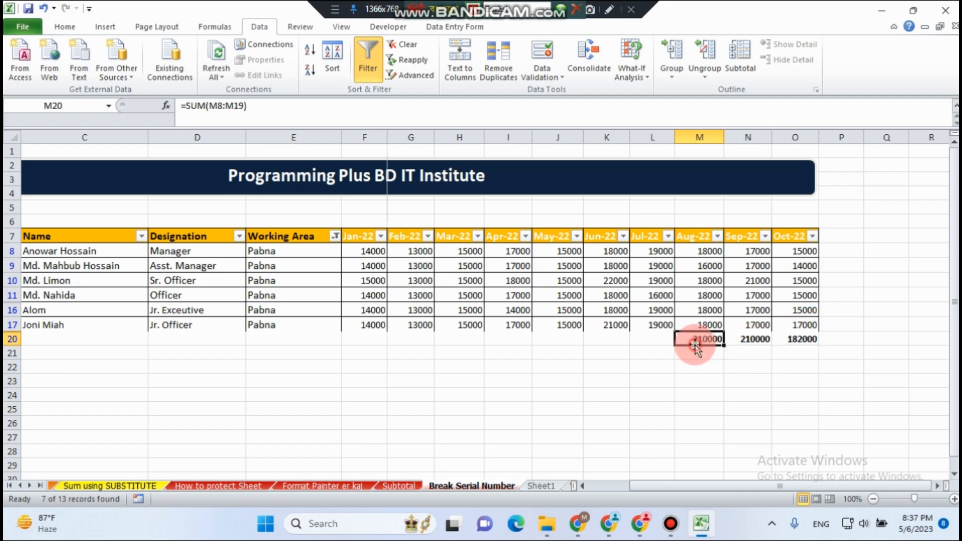
- Check the filtered rows' Aug-22 to Oct-22 figures, comparing the Oct-22 values with the total and formula in O20
left_click(804, 386)
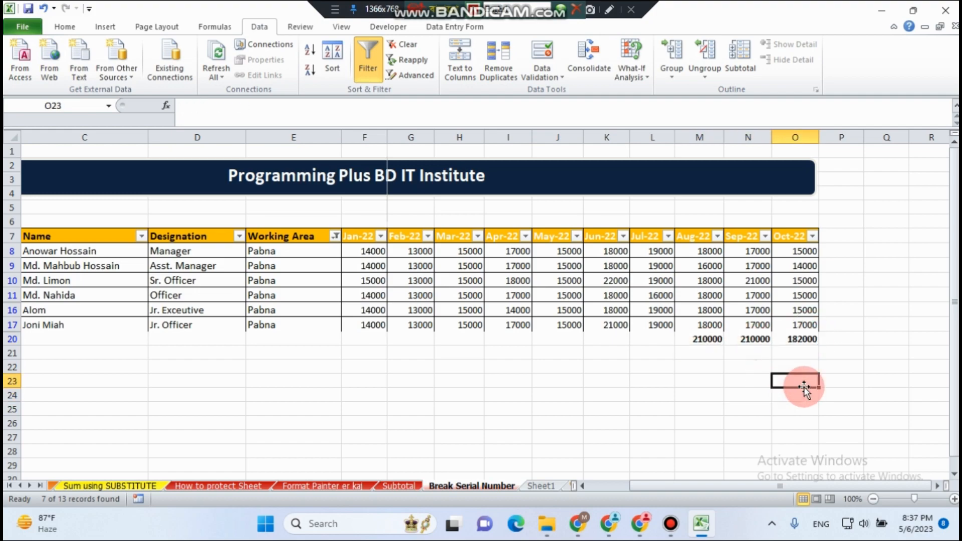
left_click_drag(694, 252, 801, 317)
left_click(797, 264)
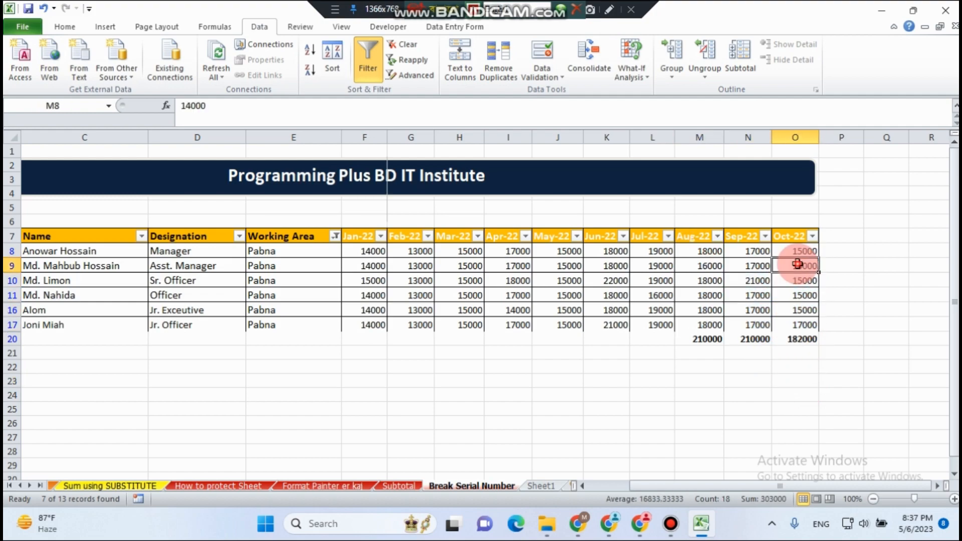
left_click_drag(795, 251, 793, 306)
left_click_drag(795, 323, 795, 326)
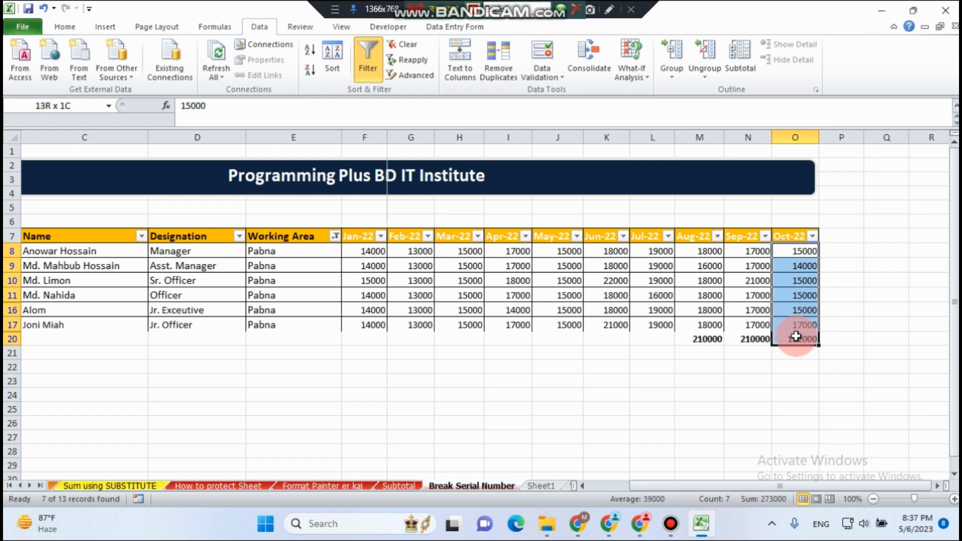
left_click(827, 338)
left_click(810, 344)
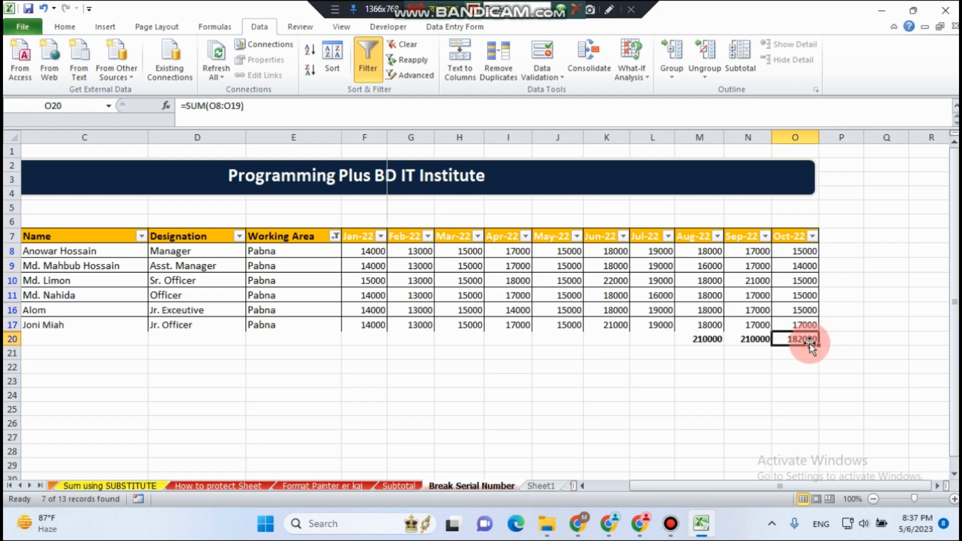
left_click(796, 399)
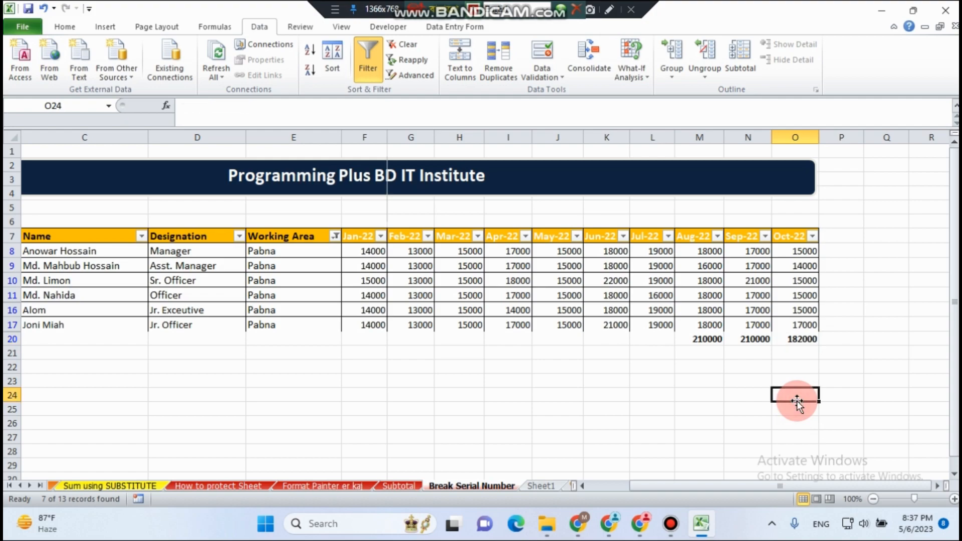
- Compare the filtered Pabna entries in the Working Area column with the Sep-22 figures
mouse_move(702, 489)
left_mouse_down()
mouse_move(664, 496)
mouse_move(756, 488)
mouse_move(704, 488)
left_mouse_up()
left_click(644, 423)
left_click_drag(396, 254, 401, 326)
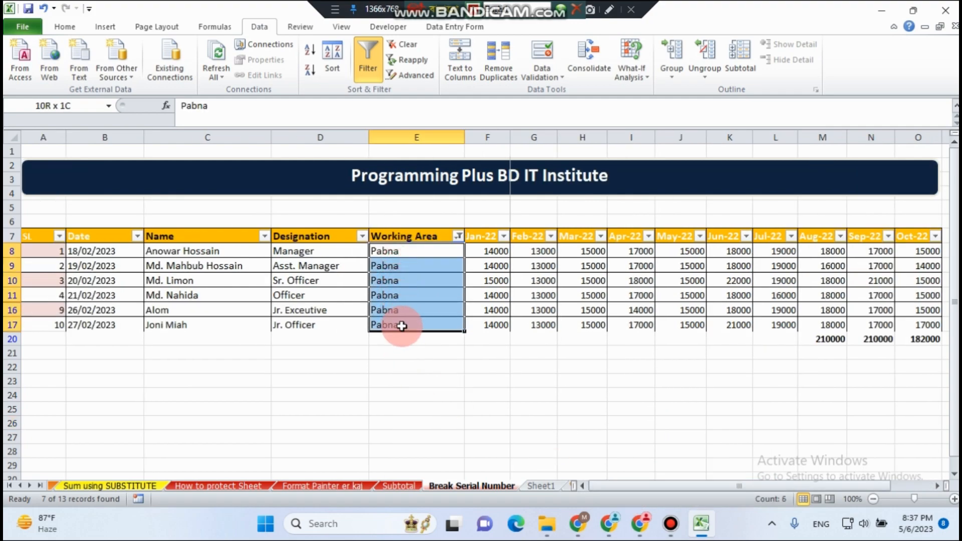
left_click_drag(724, 490, 796, 489)
left_click(777, 394)
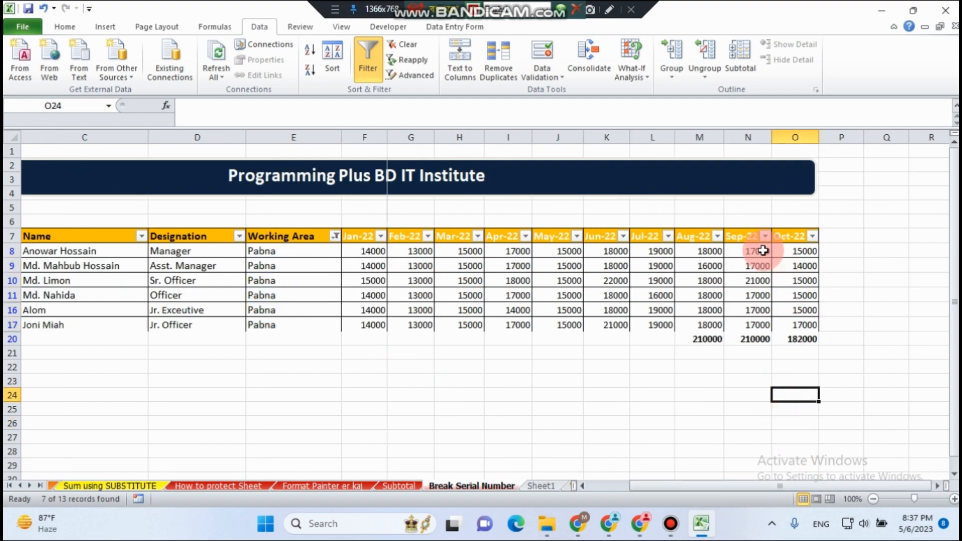
left_click_drag(759, 251, 753, 325)
left_click(767, 381)
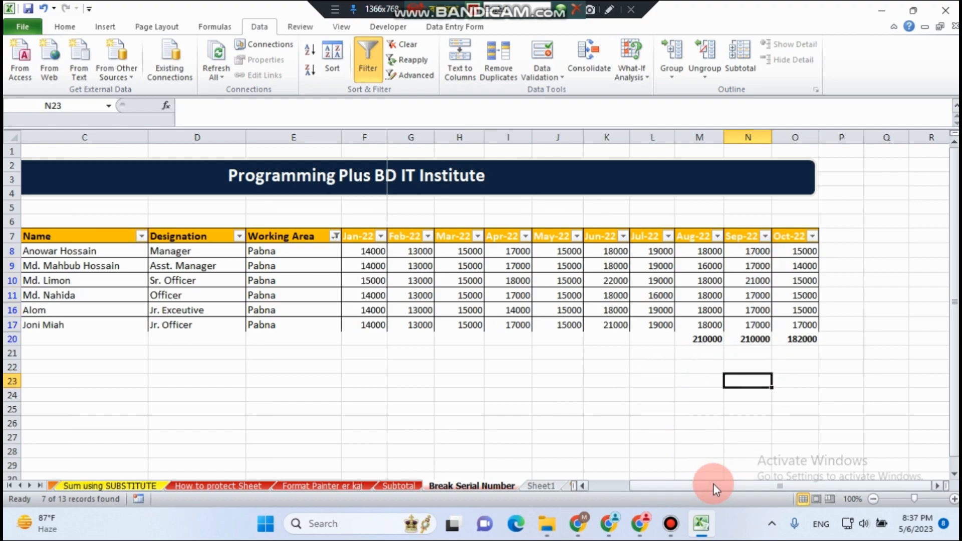
left_click_drag(714, 483, 687, 489)
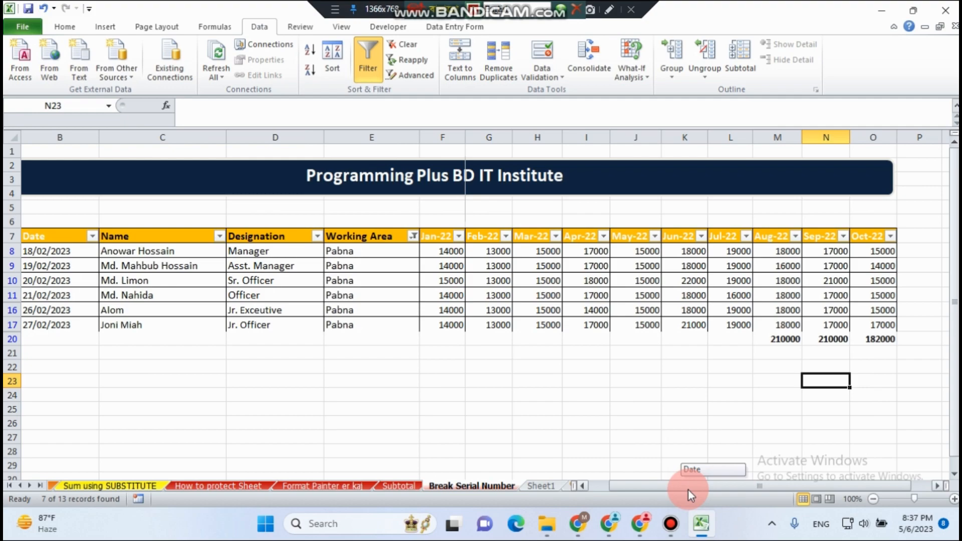
left_click(627, 408)
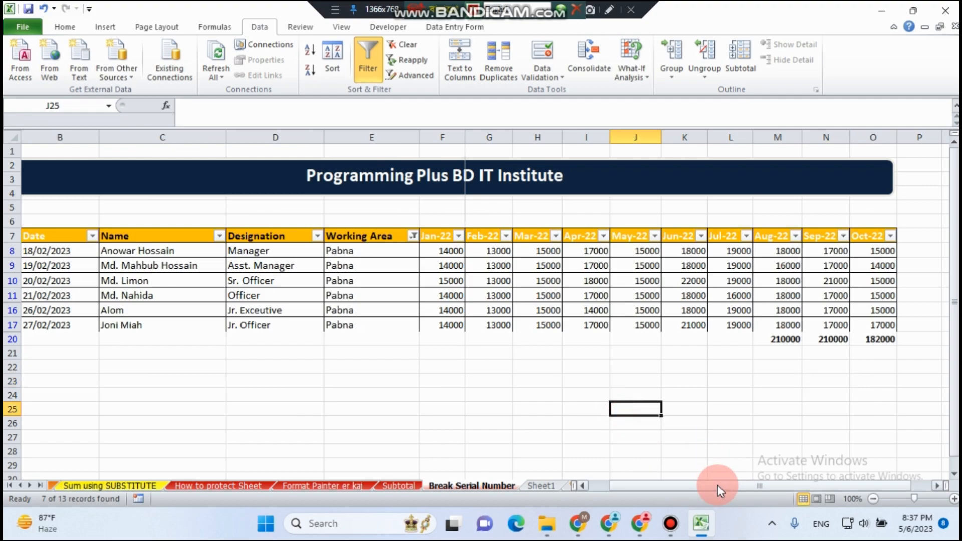
left_click_drag(717, 486, 740, 489)
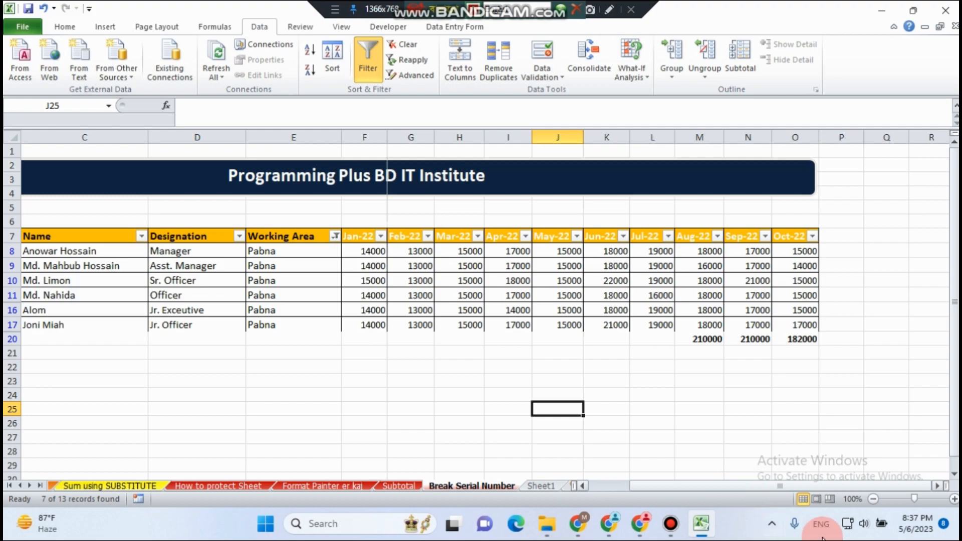
- Show all rows again by selecting every value in the Working Area filter
left_click_drag(799, 486, 758, 486)
left_click(540, 406)
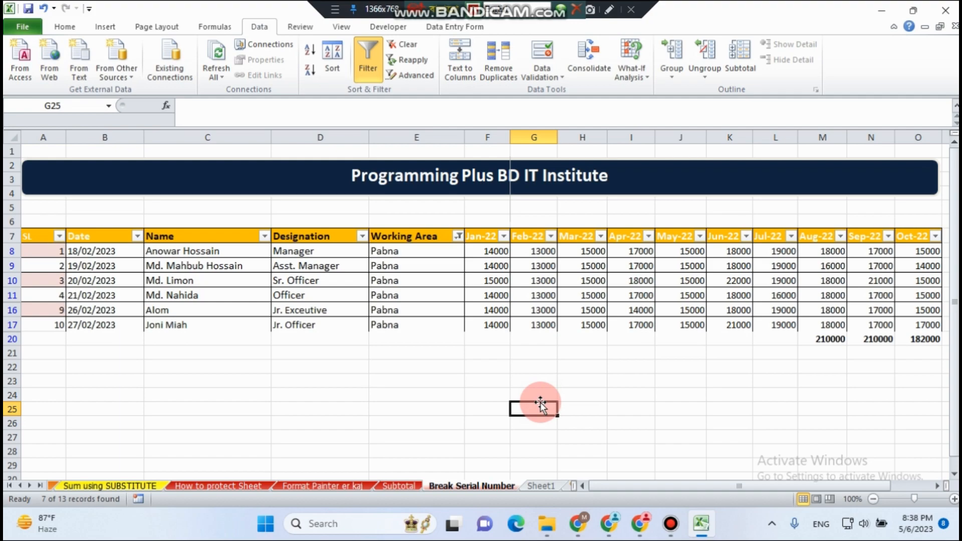
left_click(458, 236)
left_click(349, 363)
left_click(371, 483)
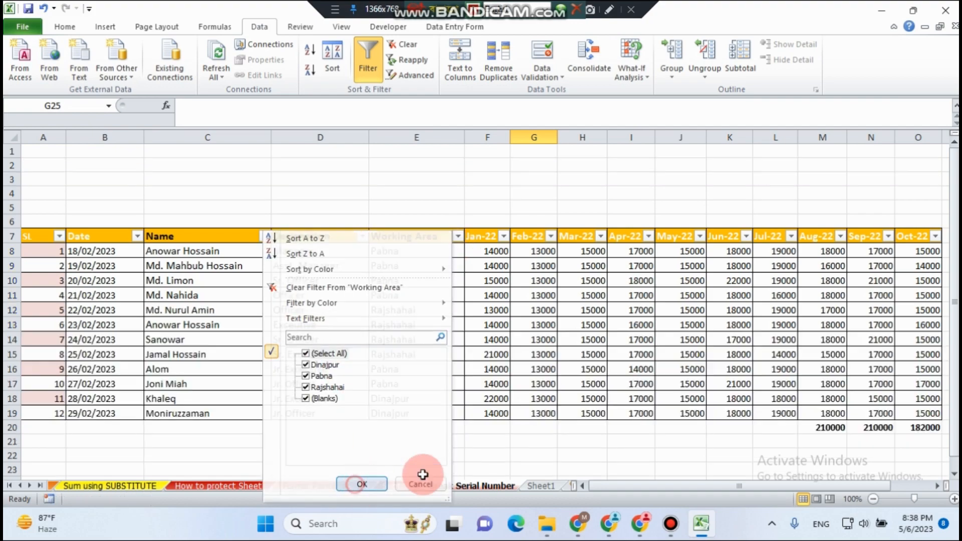
left_click(642, 442)
- Delete the Aug-22, Sep-22 and Oct-22 totals in row 20
left_click_drag(791, 491, 832, 489)
left_click_drag(707, 430, 810, 440)
key("Delete")
left_click(887, 399)
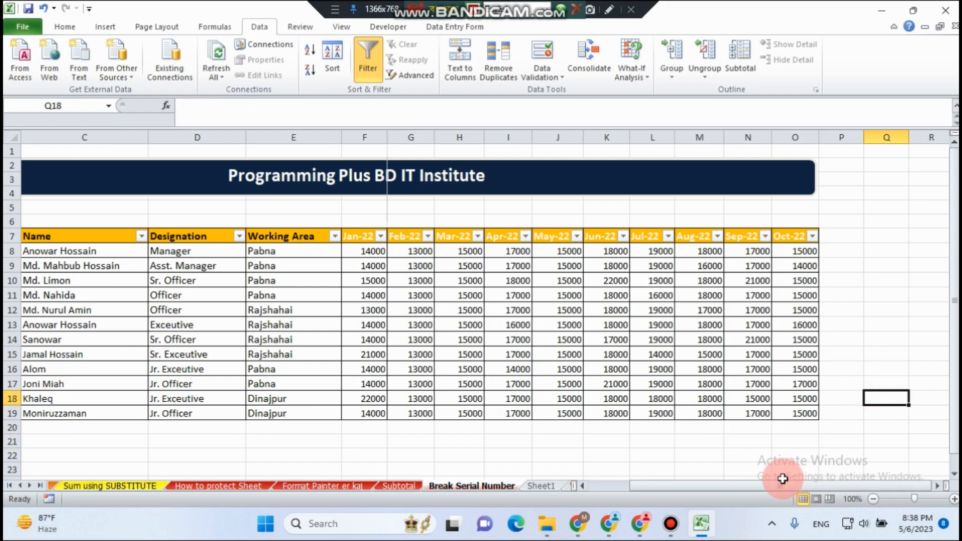
- Turn off filtering for the staff list's header row 7
left_click_drag(778, 486, 739, 487)
left_click(383, 397)
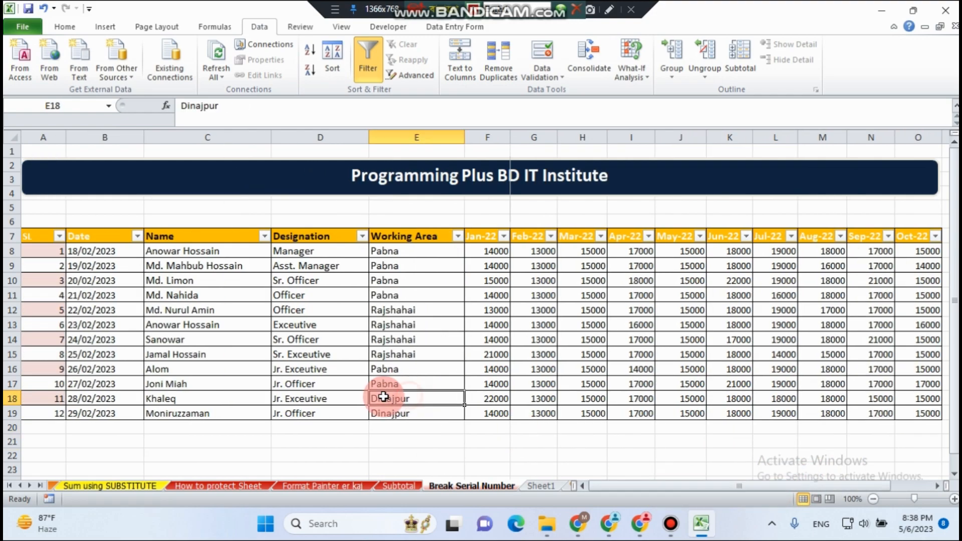
left_click(218, 244)
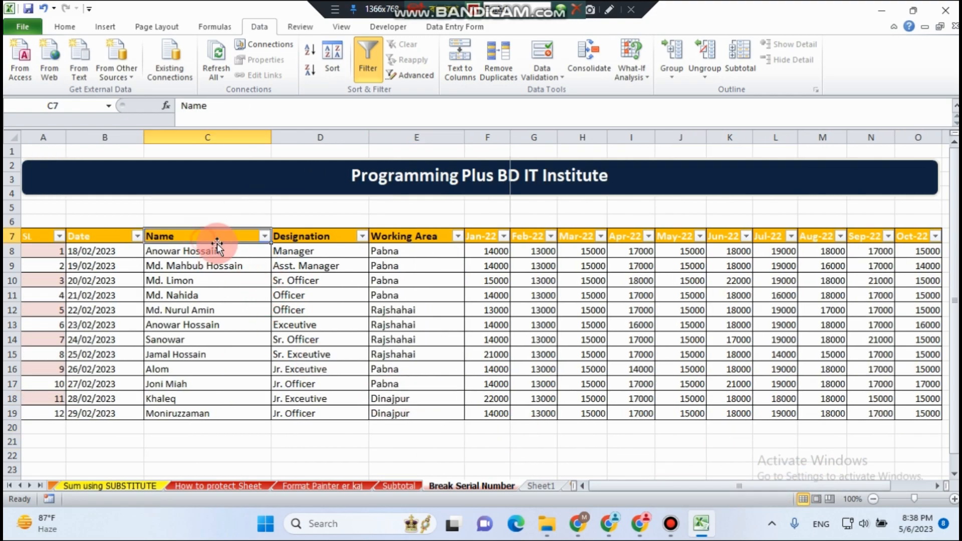
left_click(376, 66)
left_click(459, 324)
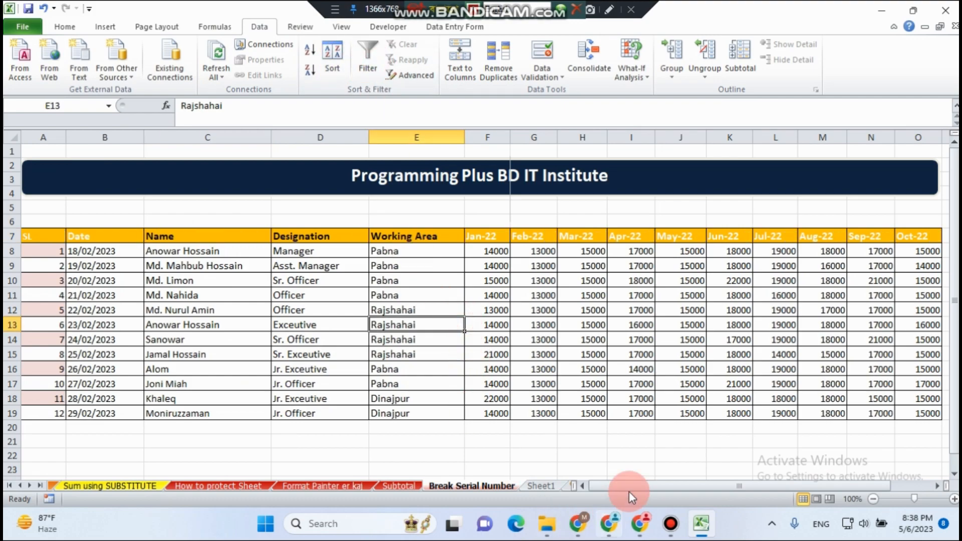
- Convert the range A7:O19 into a table, keeping the option that the table has headers
left_click_drag(47, 233, 687, 414)
left_click(645, 384)
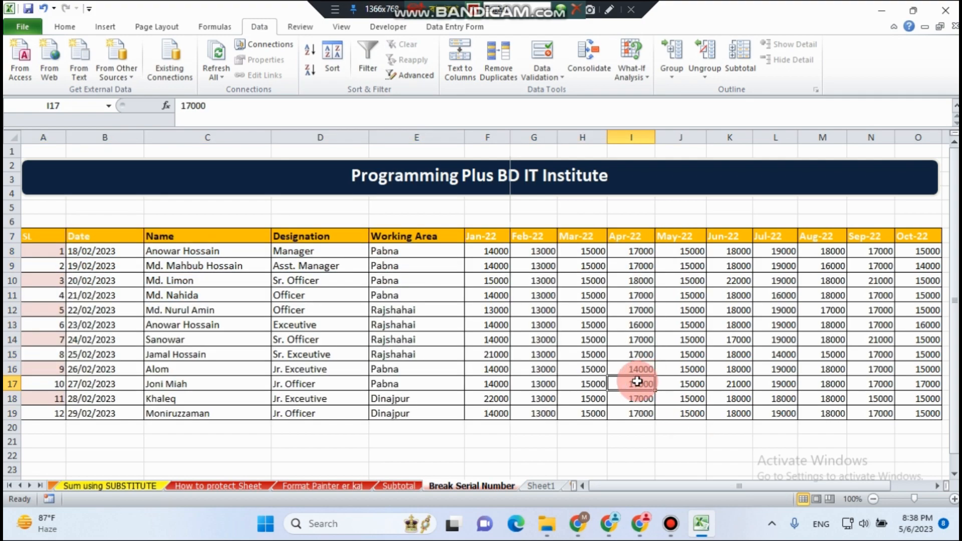
left_click(365, 338)
left_click_drag(33, 236, 924, 416)
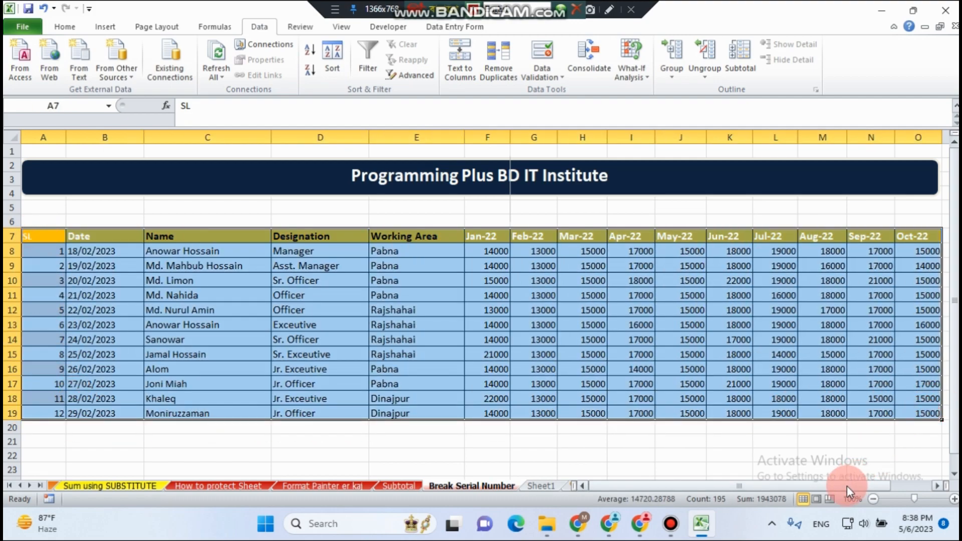
left_click_drag(847, 486, 789, 493)
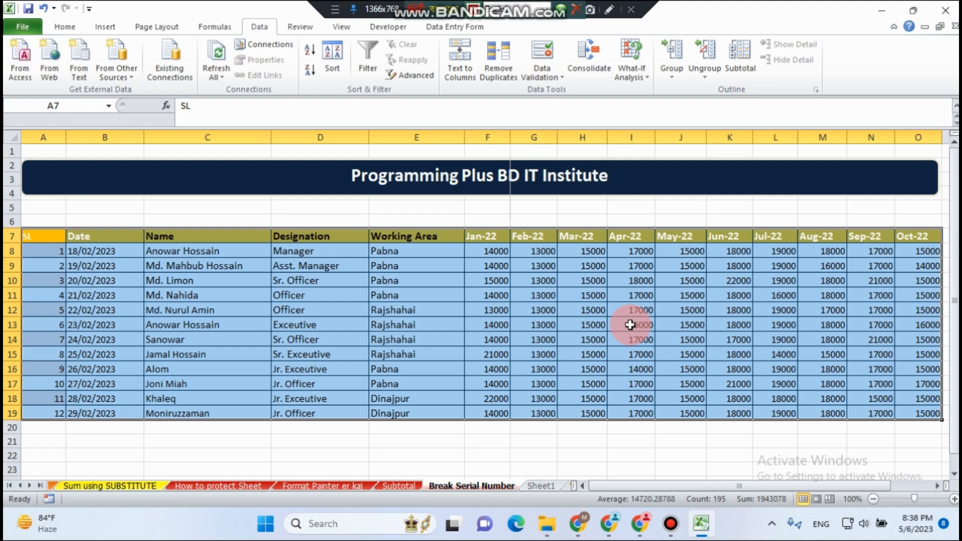
key("ctrl+t")
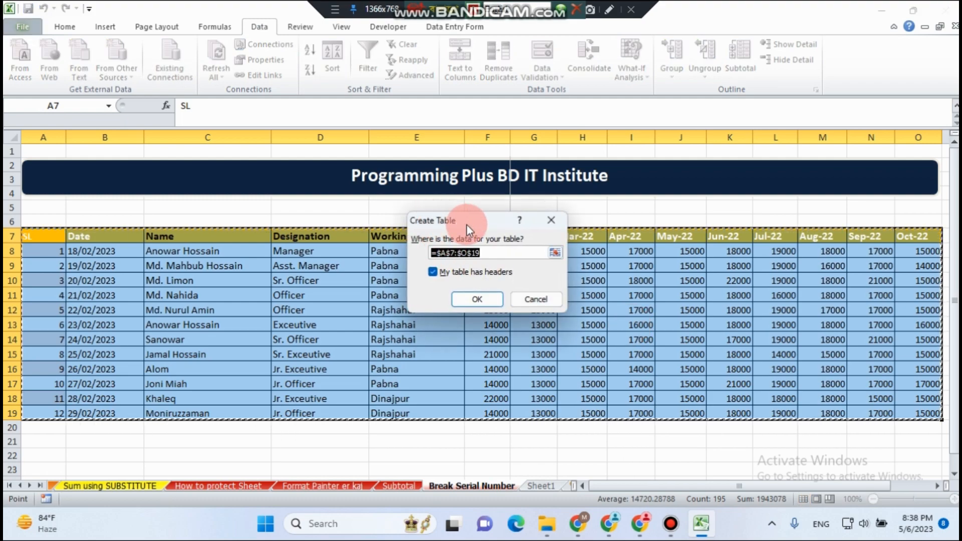
left_click(438, 279)
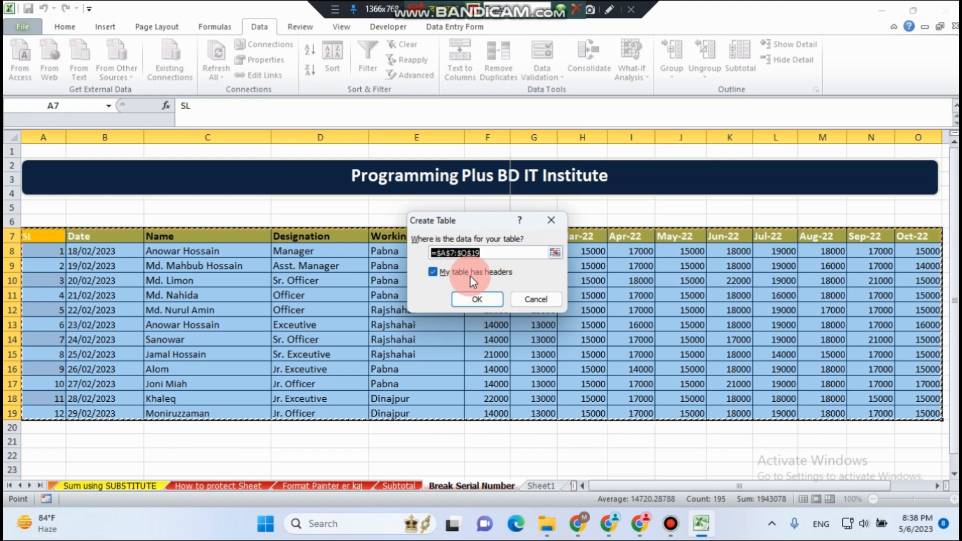
left_click(437, 273)
left_click(437, 274)
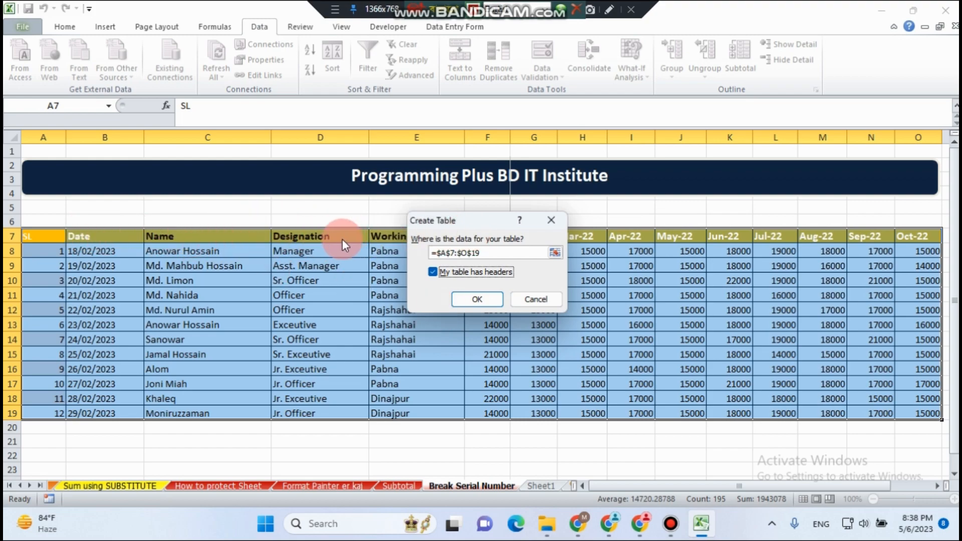
left_click(476, 301)
left_click(592, 355)
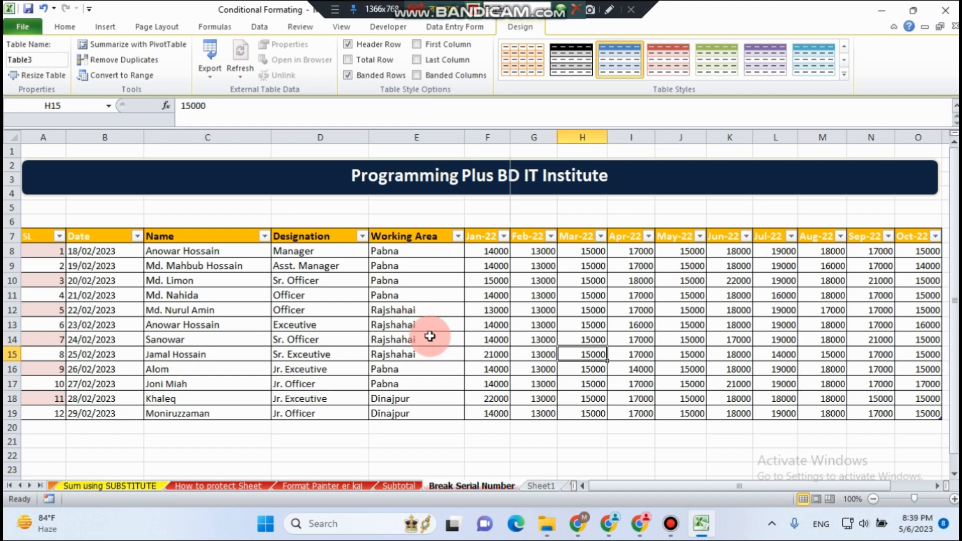
- Examine the new table and its design options with cells inside and outside the table selected
left_click(400, 314)
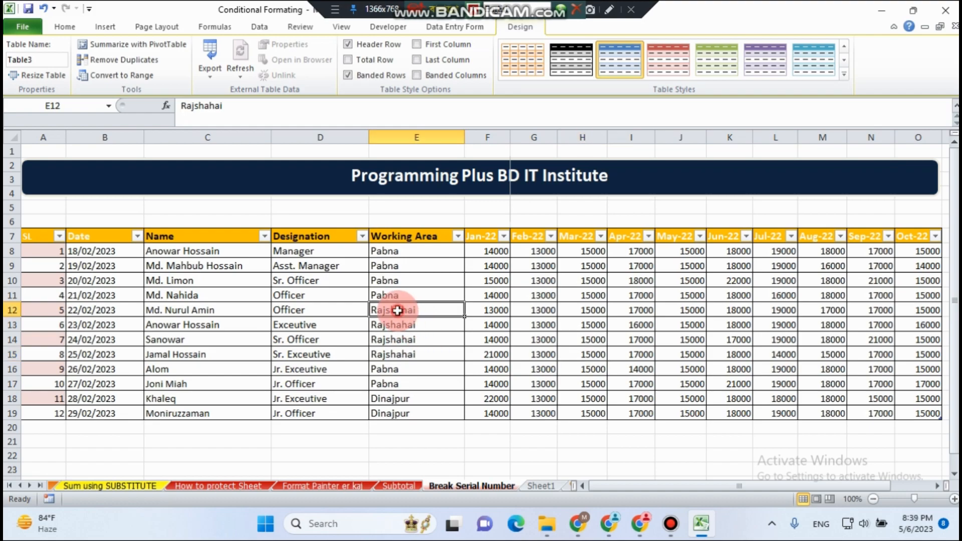
left_click(474, 354)
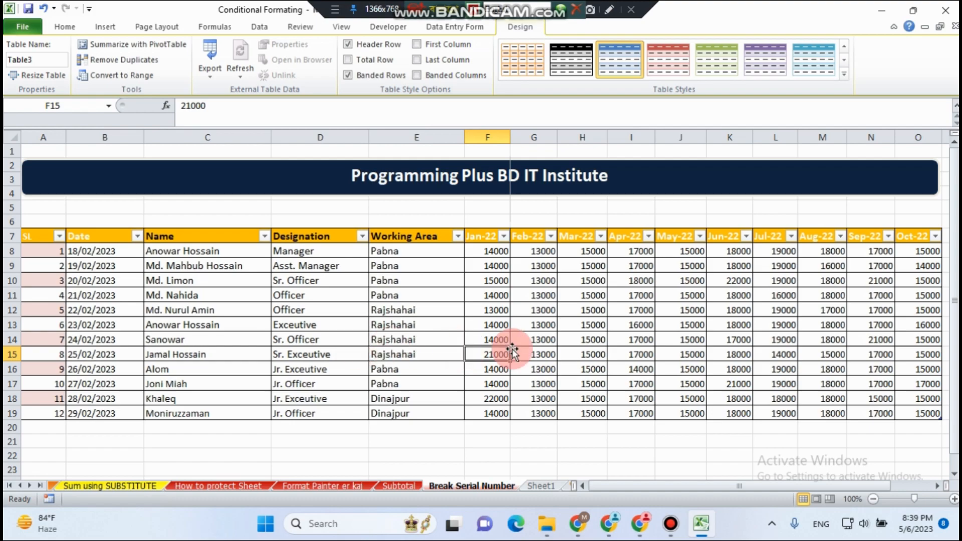
left_click(566, 367)
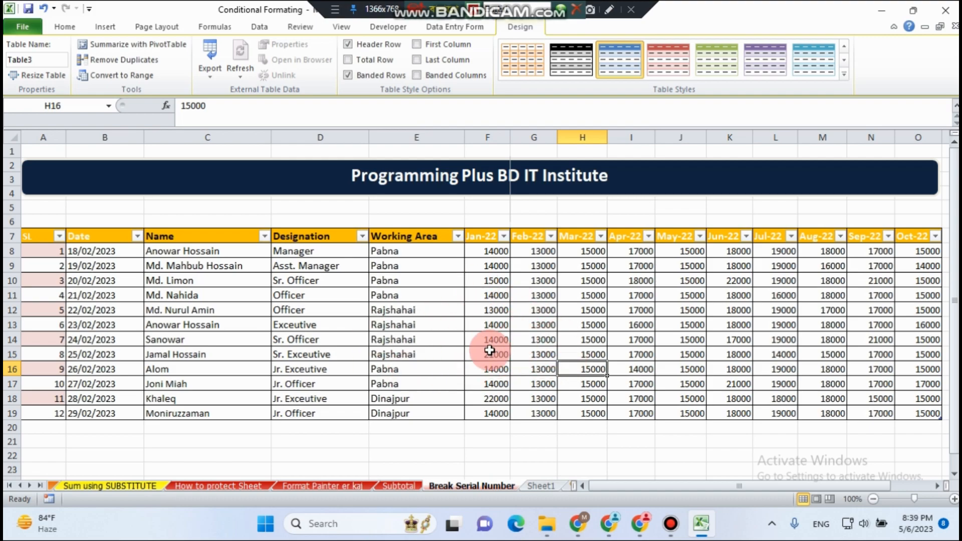
left_click(491, 323)
left_click(712, 333)
left_click(590, 327)
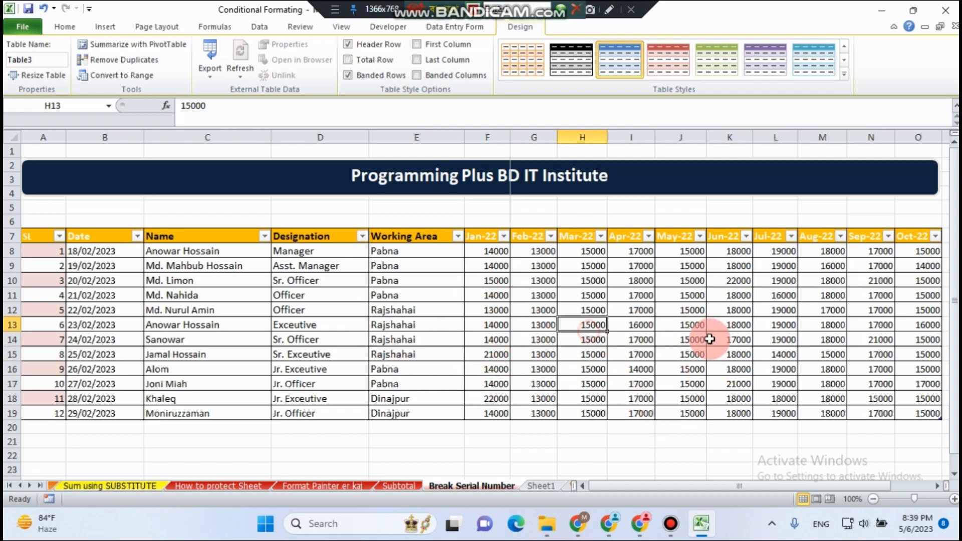
left_click(709, 339)
left_click(623, 345)
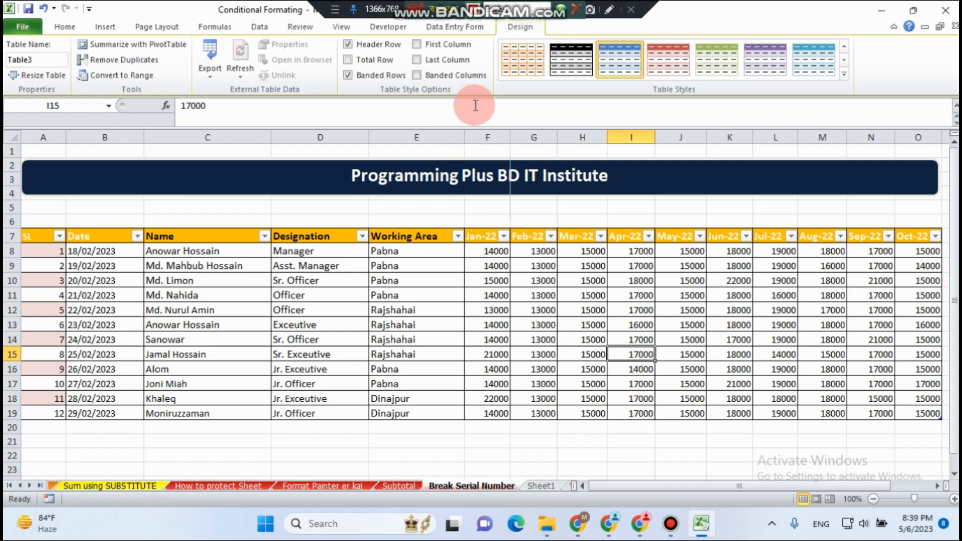
left_click(64, 27)
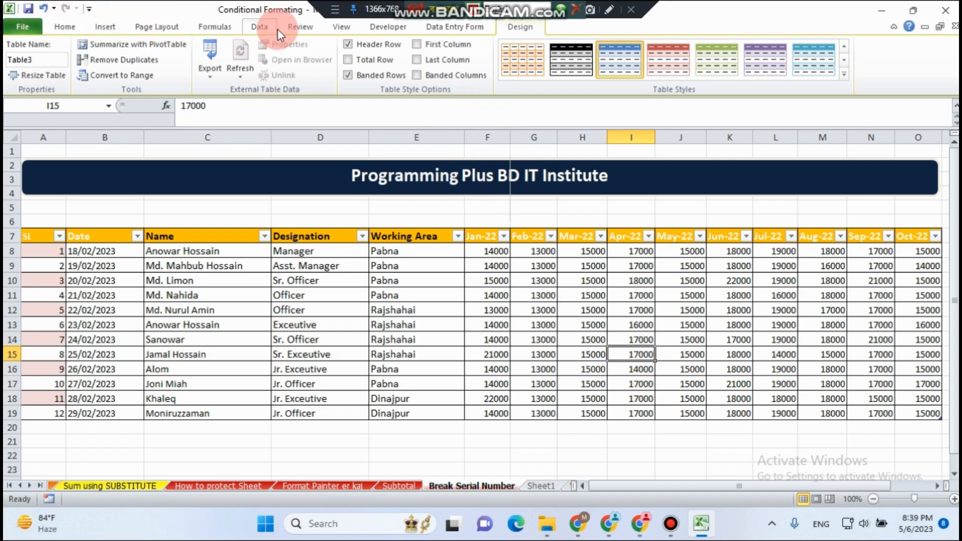
left_click(520, 29)
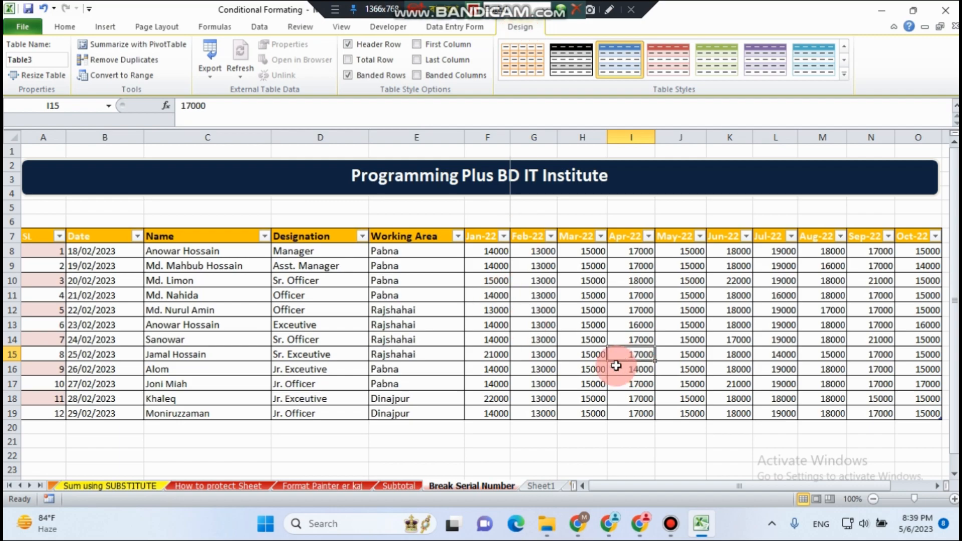
left_click(620, 451)
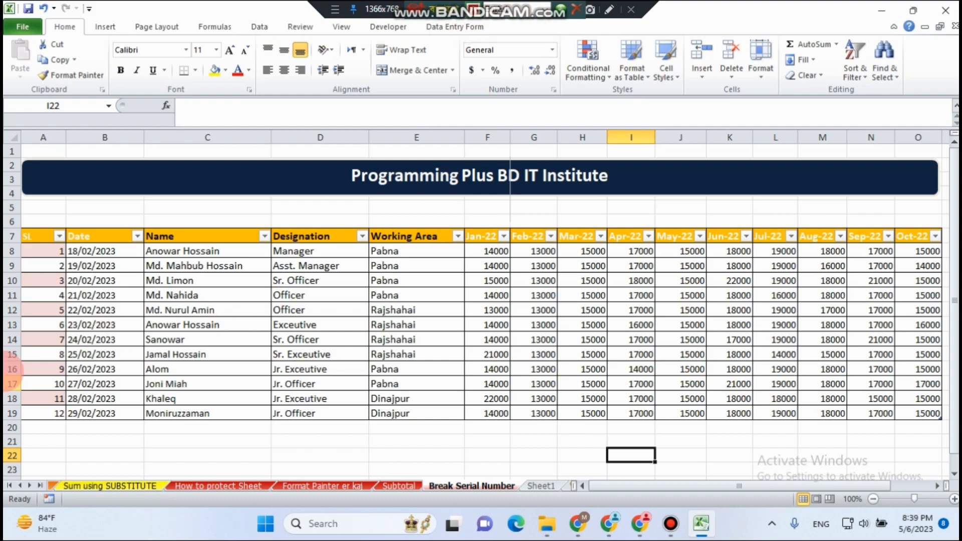
- Select a cell inside the table and turn off its Header Row option
left_click(613, 327)
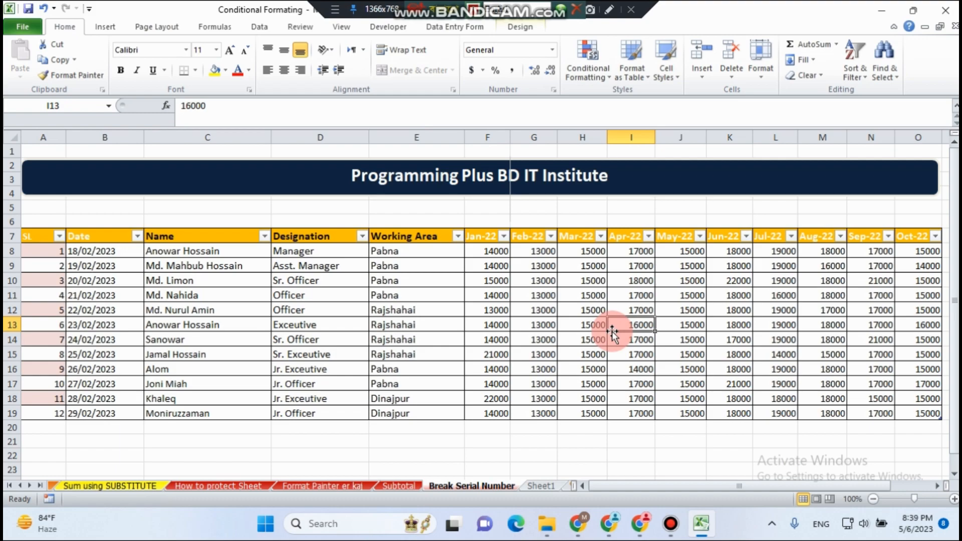
left_click(514, 26)
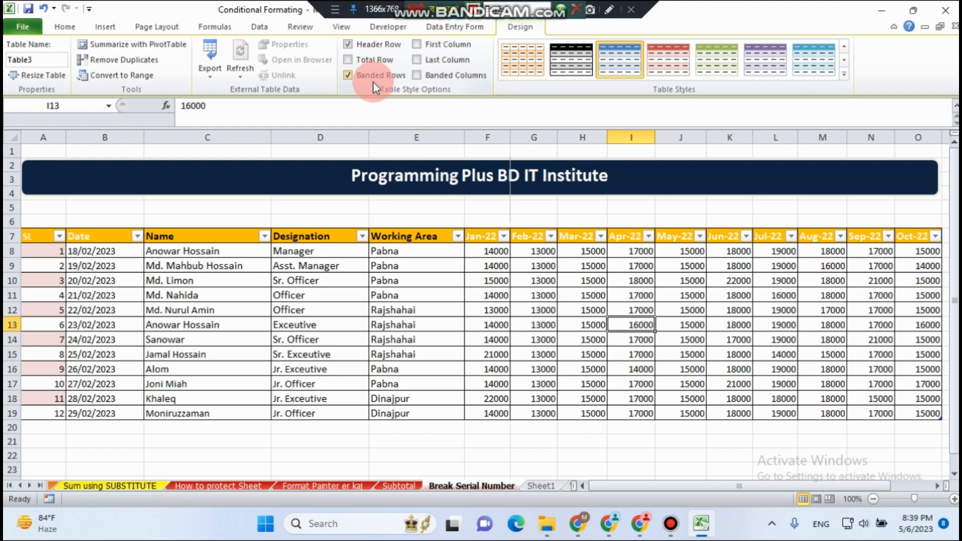
left_click(348, 47)
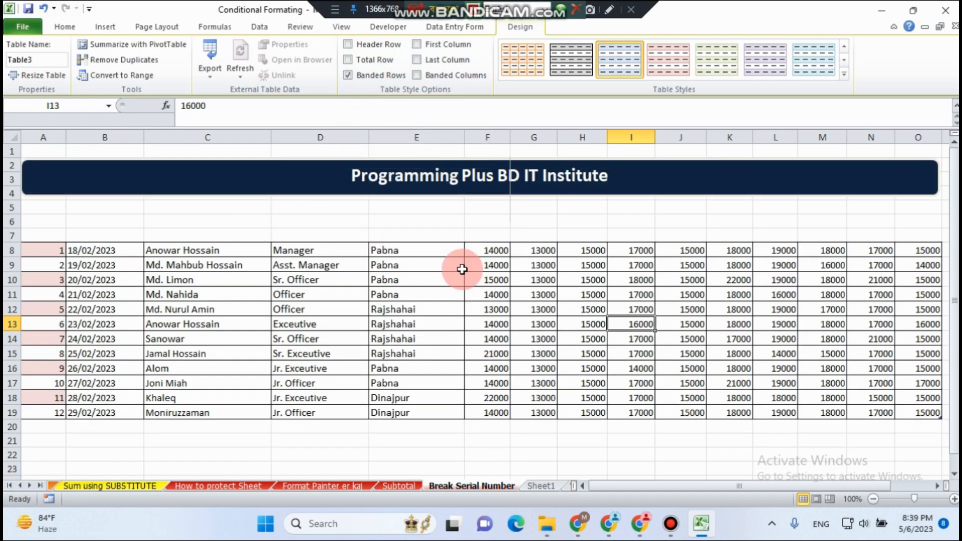
- Turn the table's Header Row option back on and also turn on its Total Row
left_click(344, 47)
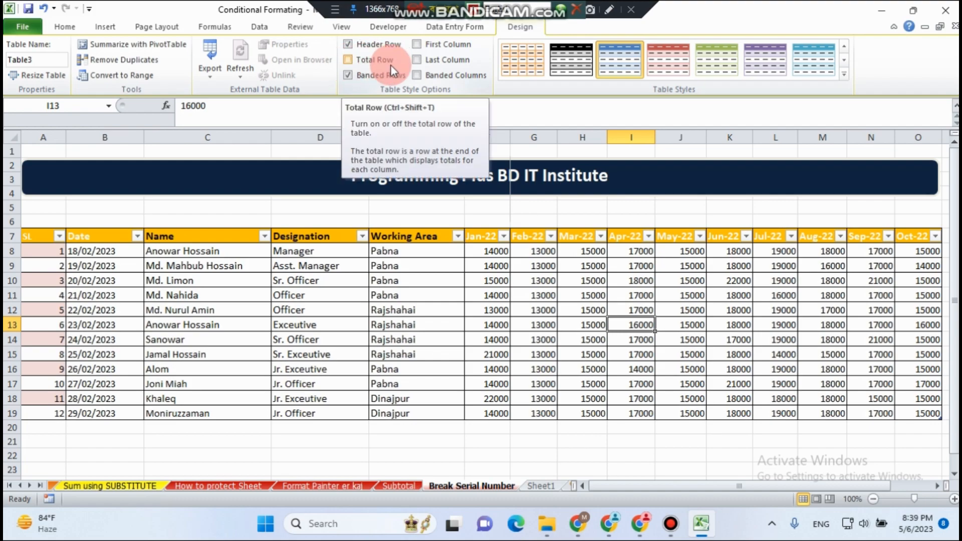
left_click(348, 61)
left_click_drag(656, 488, 704, 487)
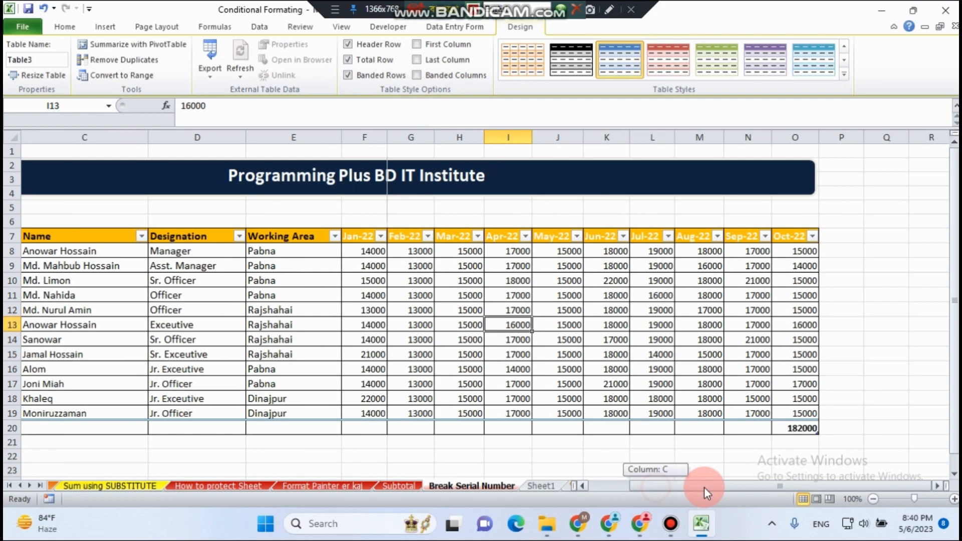
left_click(880, 369)
scroll(845, 370, "down", 2)
scroll(845, 370, "up", 3)
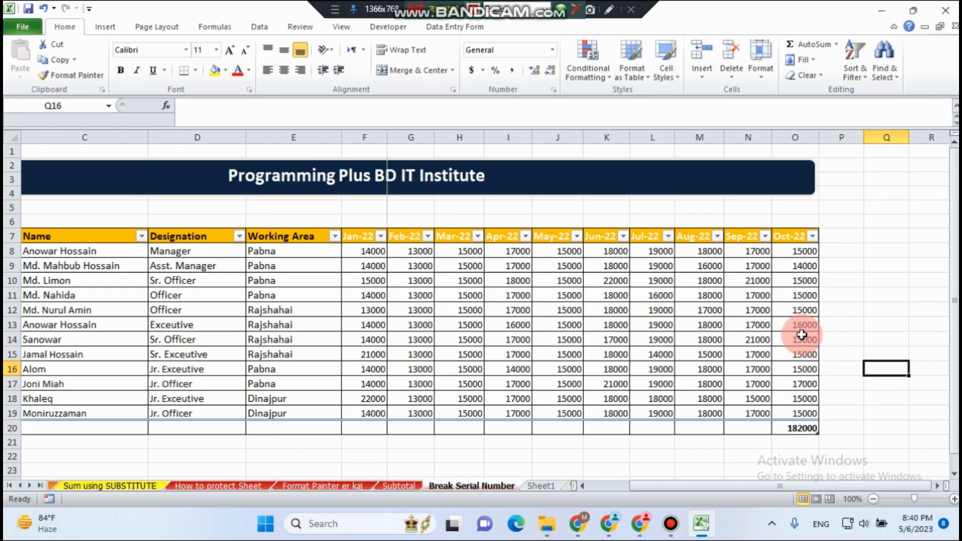
- Examine the Oct-22 values together with their total cell, and check the table's Total Row option
left_click_drag(799, 252, 800, 416)
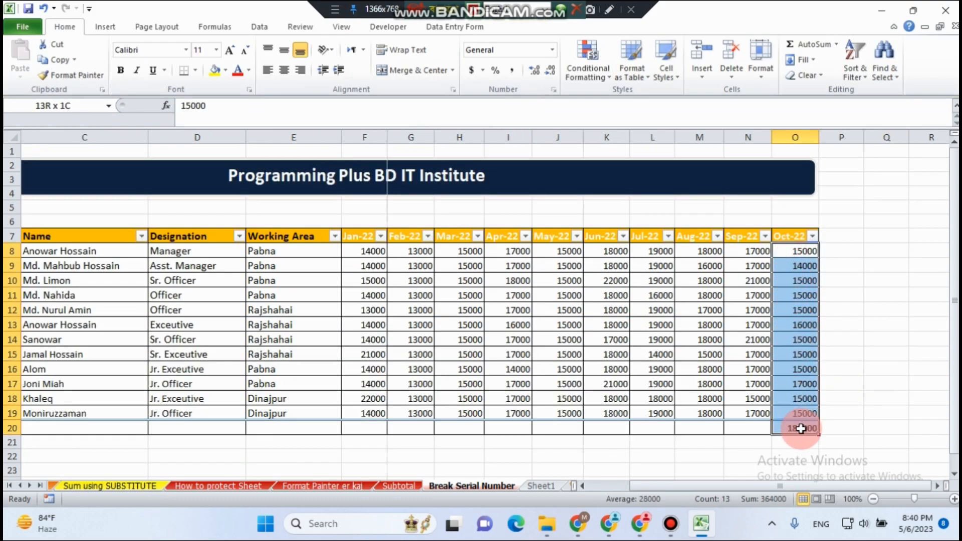
left_click(885, 399)
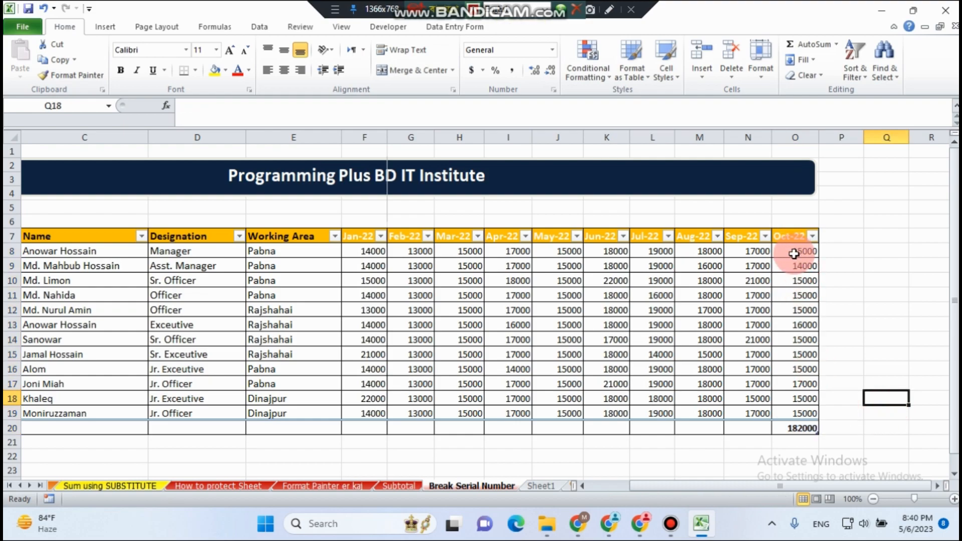
left_click_drag(796, 255, 799, 431)
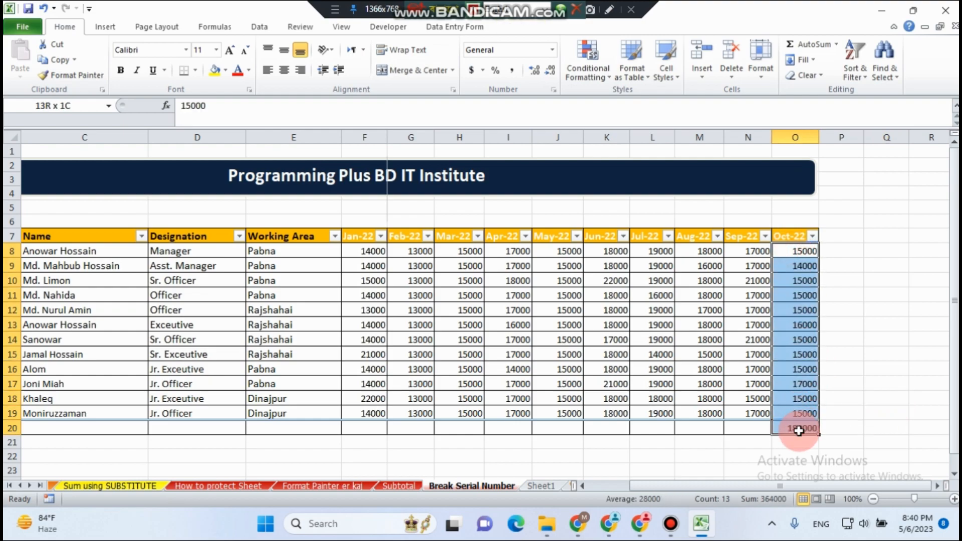
left_click(874, 398)
left_click(531, 263)
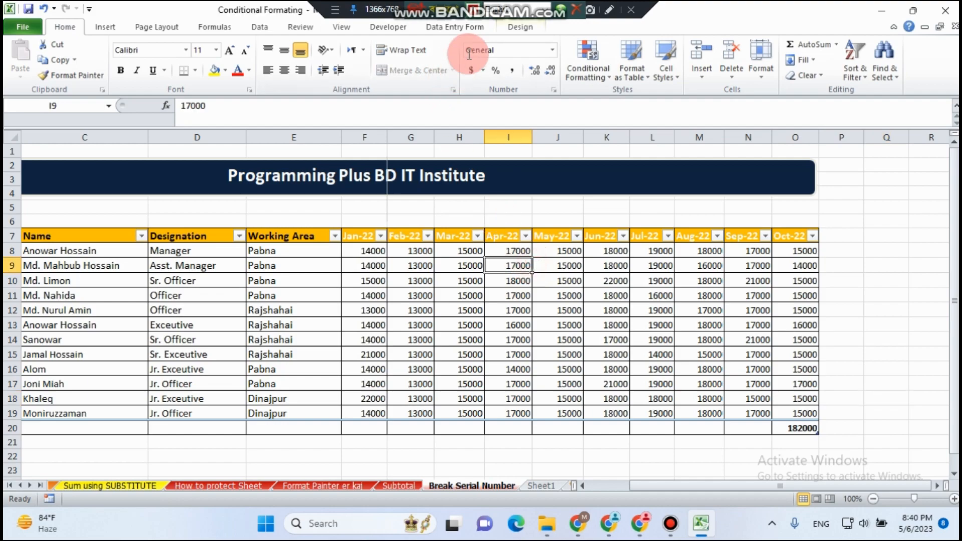
left_click(520, 27)
left_click(349, 59)
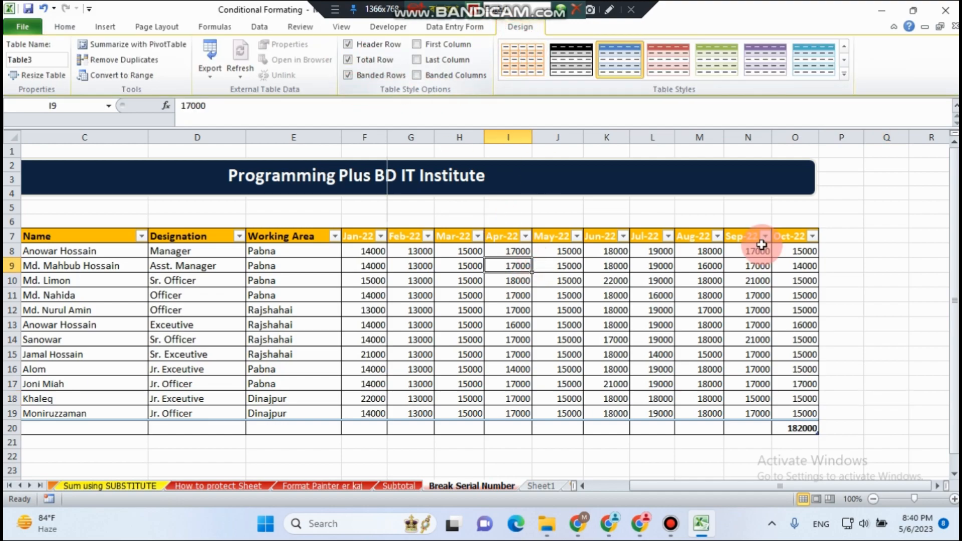
left_click(874, 307)
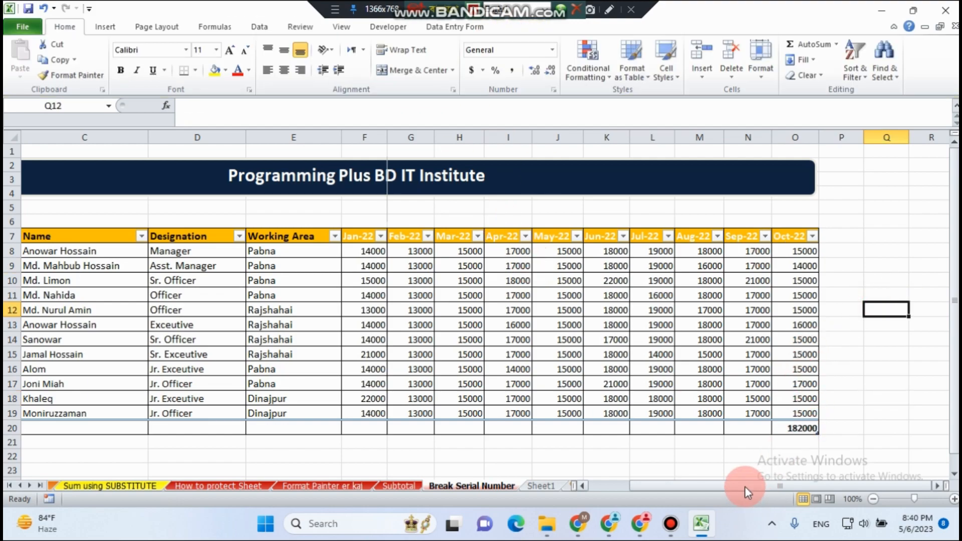
left_click_drag(744, 486, 666, 498)
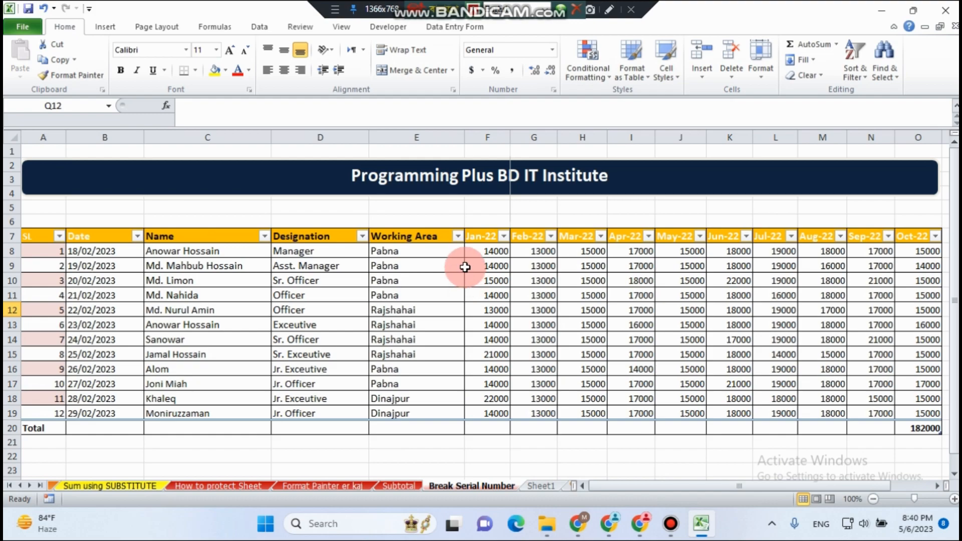
- Filter the Working Area column to Pabna only and inspect the filtered rows and the Oct-22 total cell's formula
left_click(457, 236)
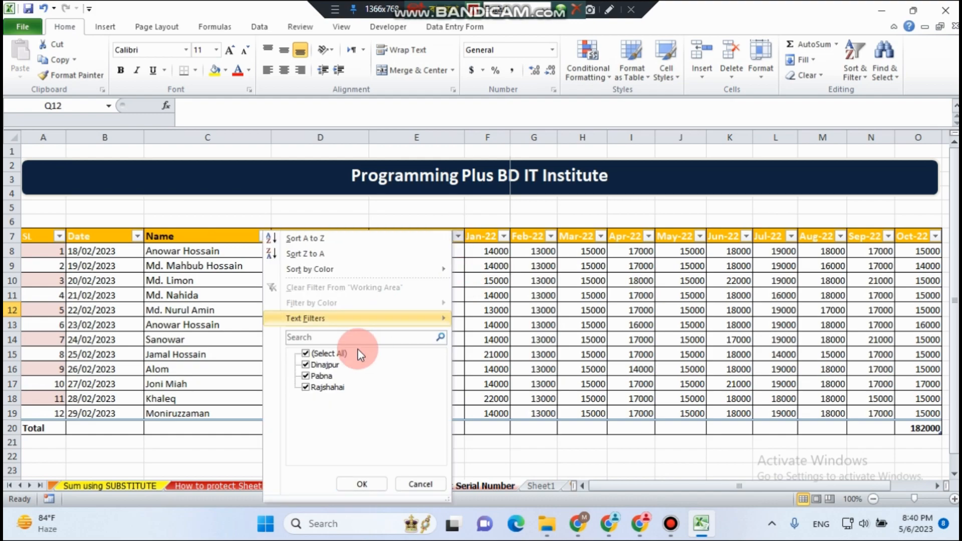
left_click(311, 353)
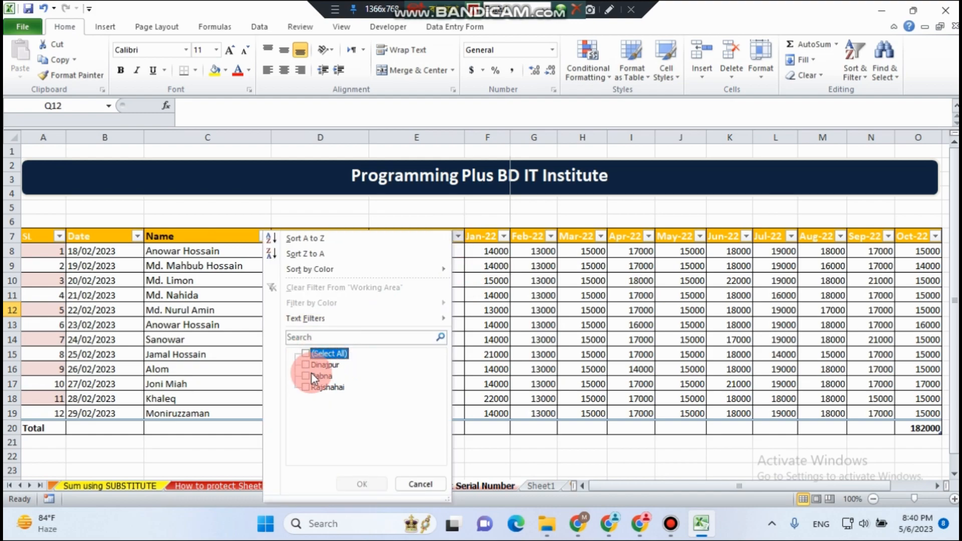
left_click(306, 376)
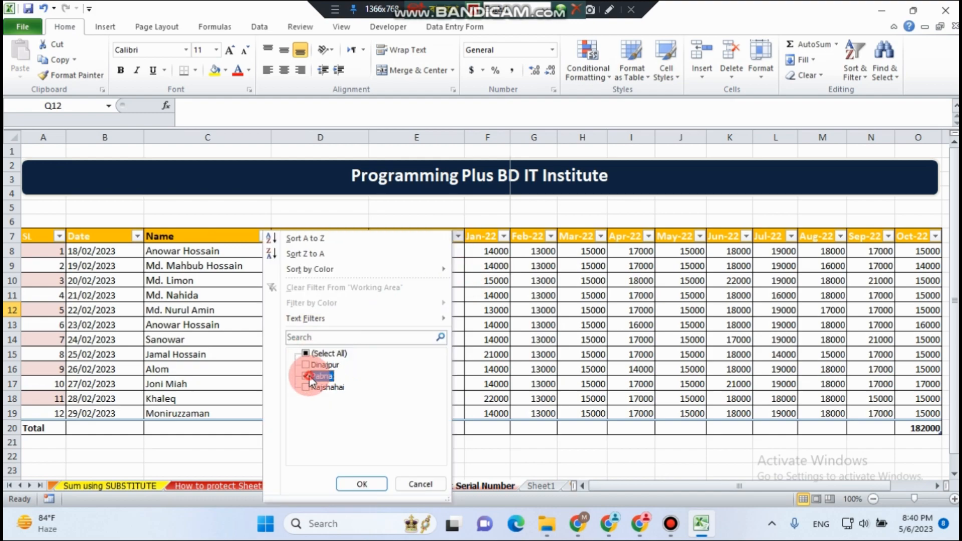
left_click(361, 485)
left_click_drag(695, 486, 793, 487)
left_click(786, 407)
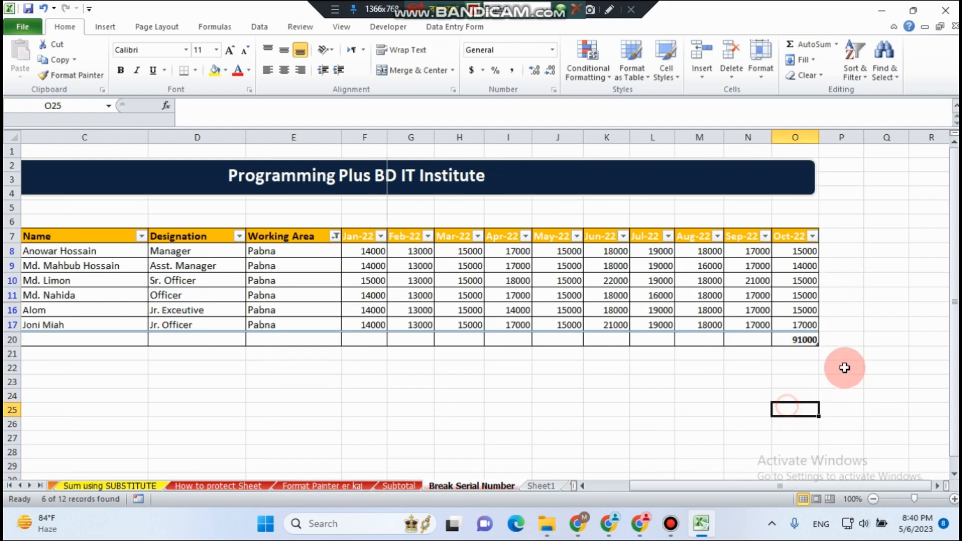
left_click_drag(230, 251, 802, 325)
left_click(800, 371)
left_click(802, 340)
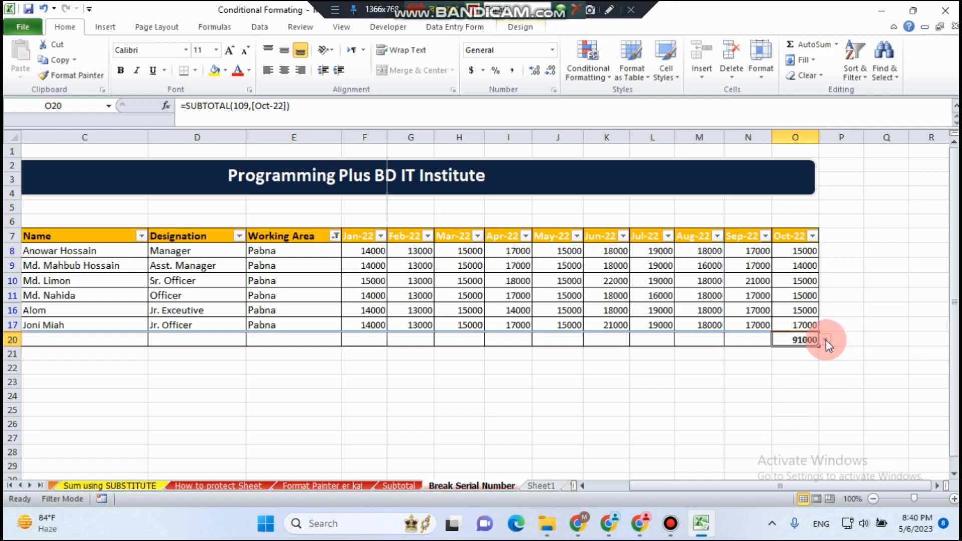
- Show all working areas again by reselecting every value in the Working Area filter
left_click(335, 236)
left_click(185, 353)
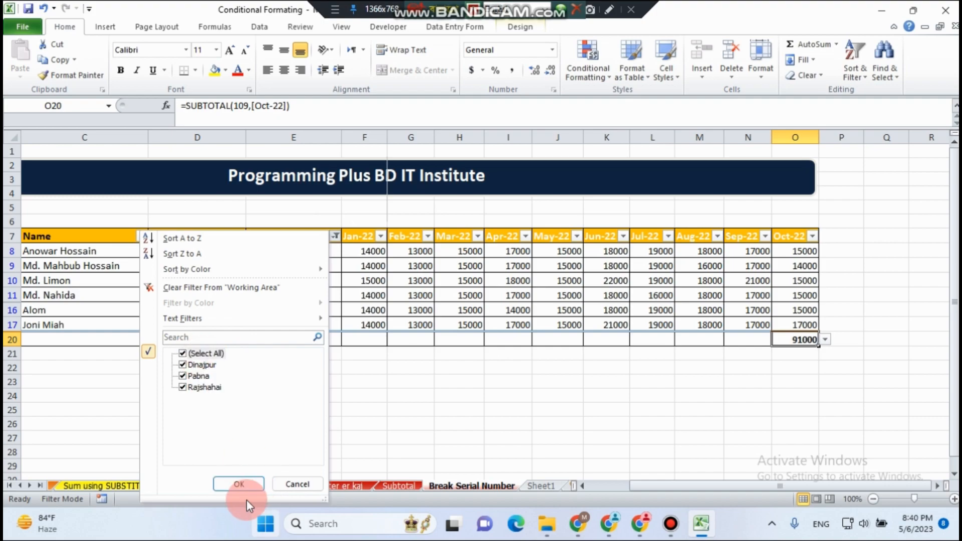
left_click(239, 485)
left_click(887, 370)
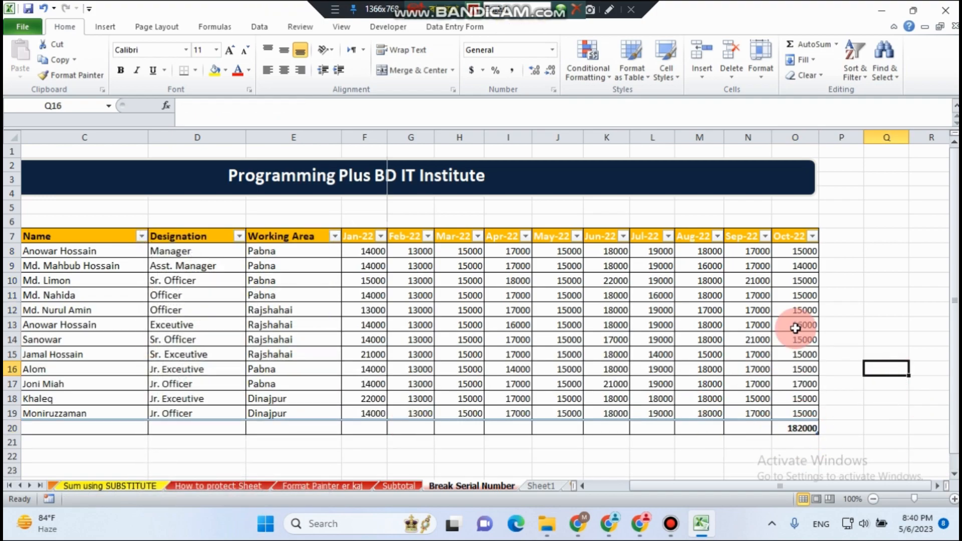
- Switch the Oct-22 cell in the total row to the Max function
left_click(797, 429)
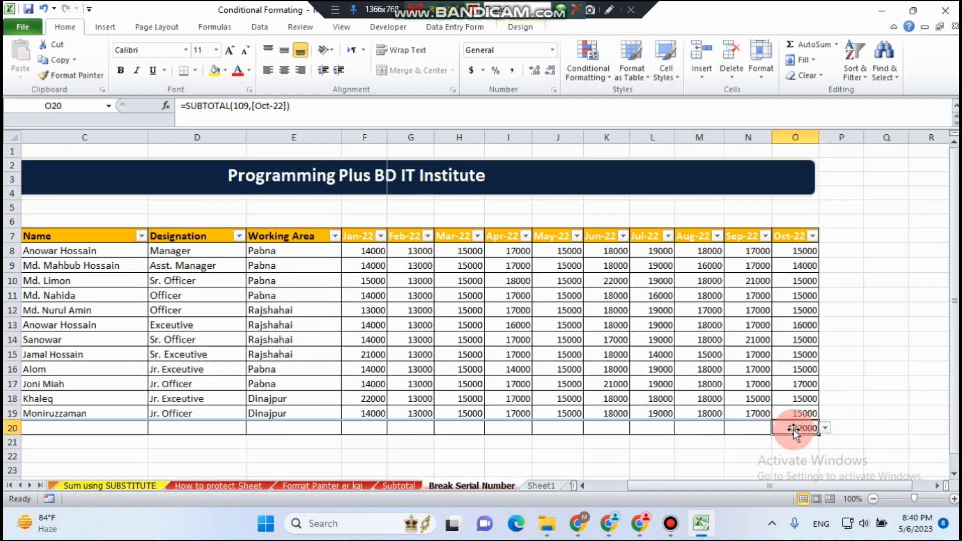
left_click(826, 427)
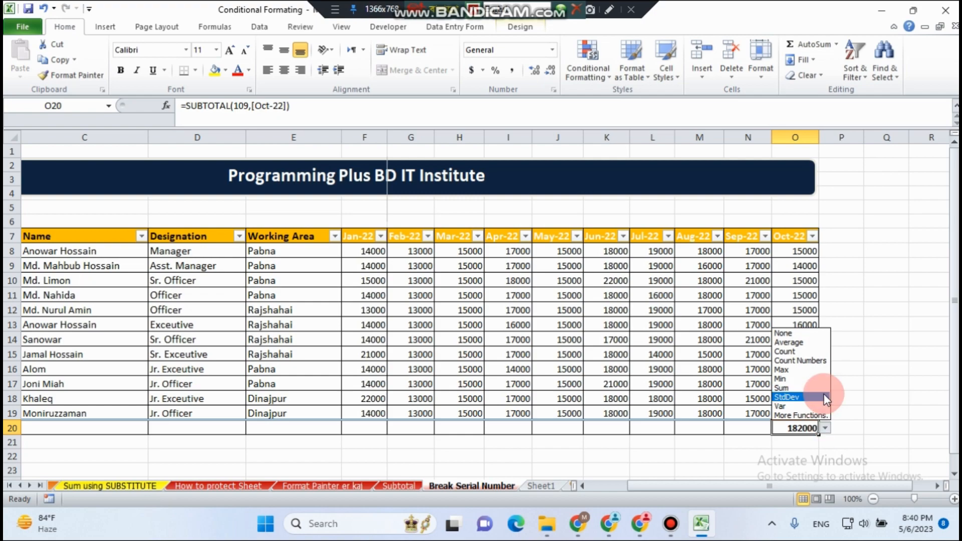
left_click(794, 369)
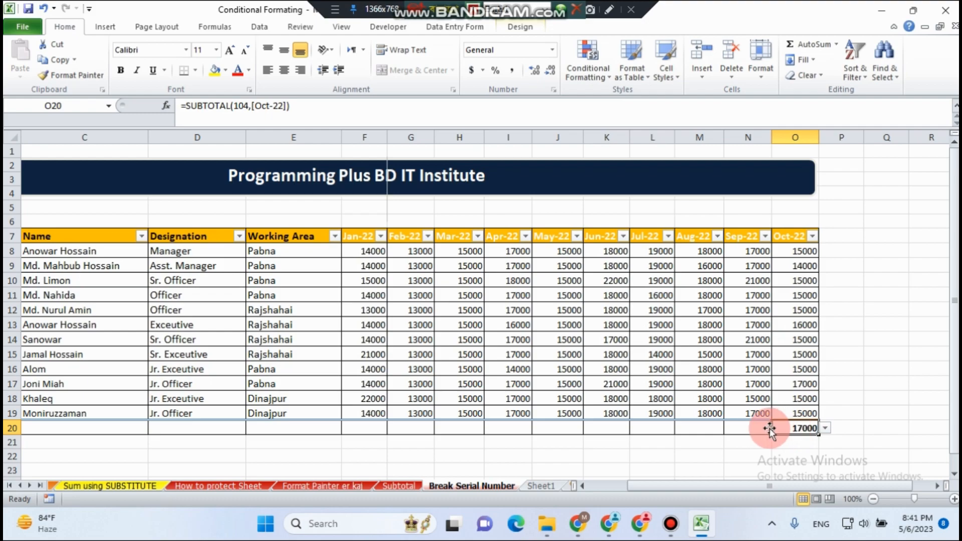
- Set the Oct-22 cell in the total row to the Min function
left_click(827, 429)
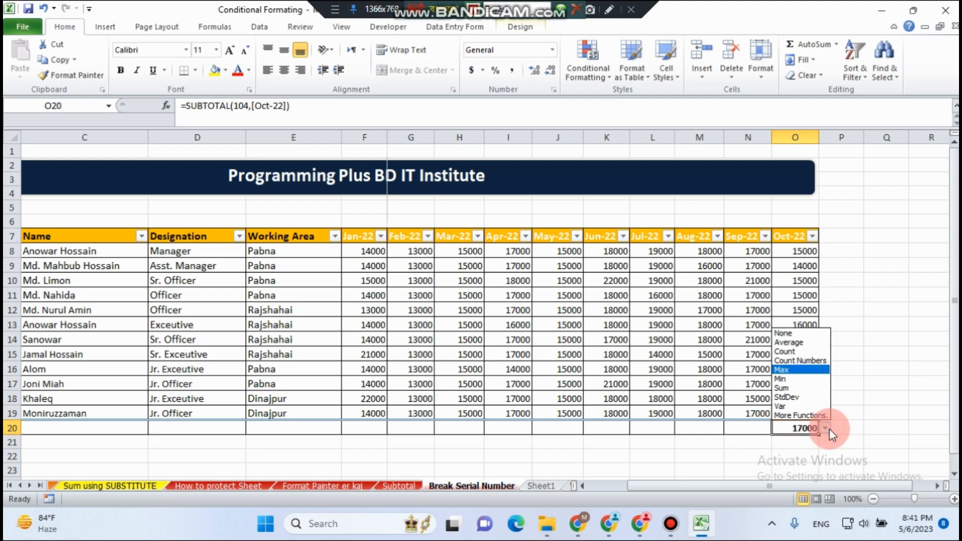
left_click(790, 379)
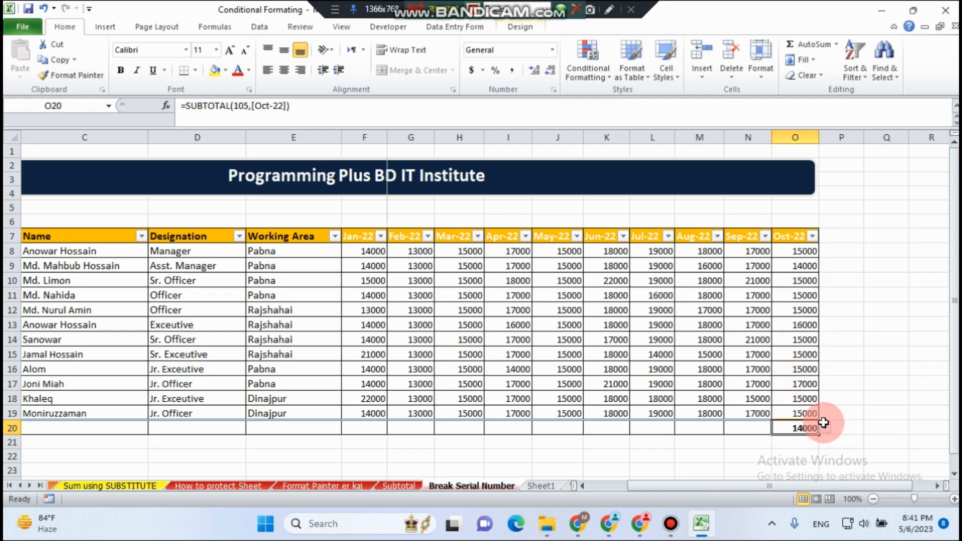
left_click(825, 428)
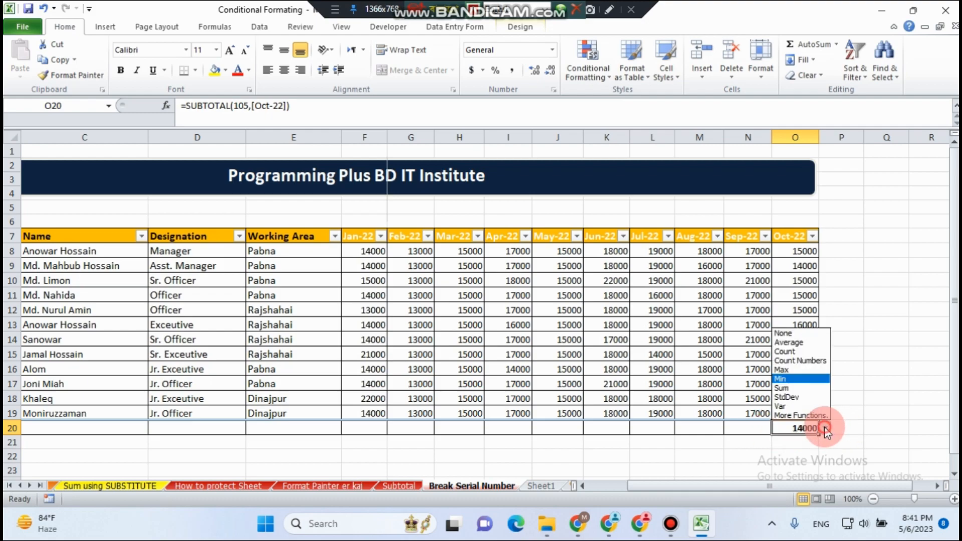
left_click(806, 380)
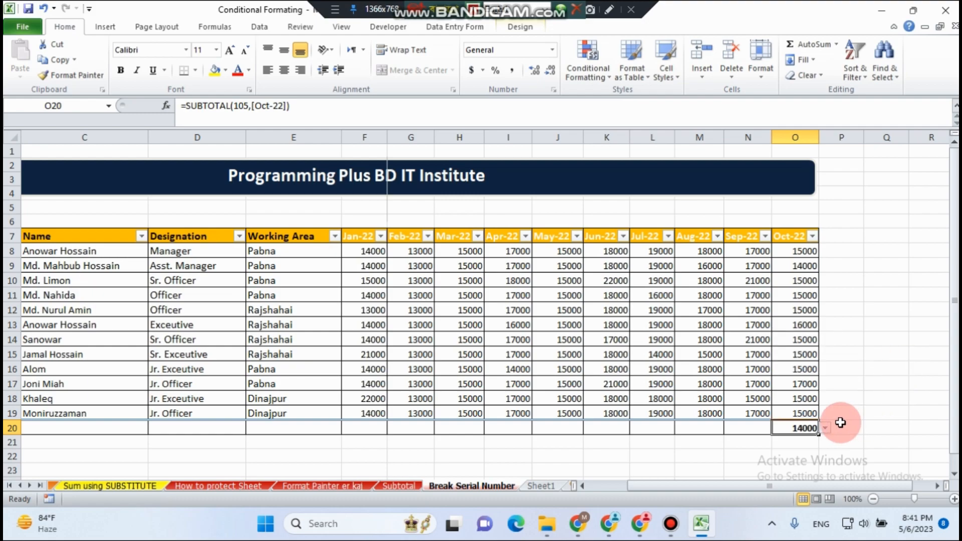
- Review the Sep-22 values and set that column's total row cell N20 to Sum
left_click(754, 429)
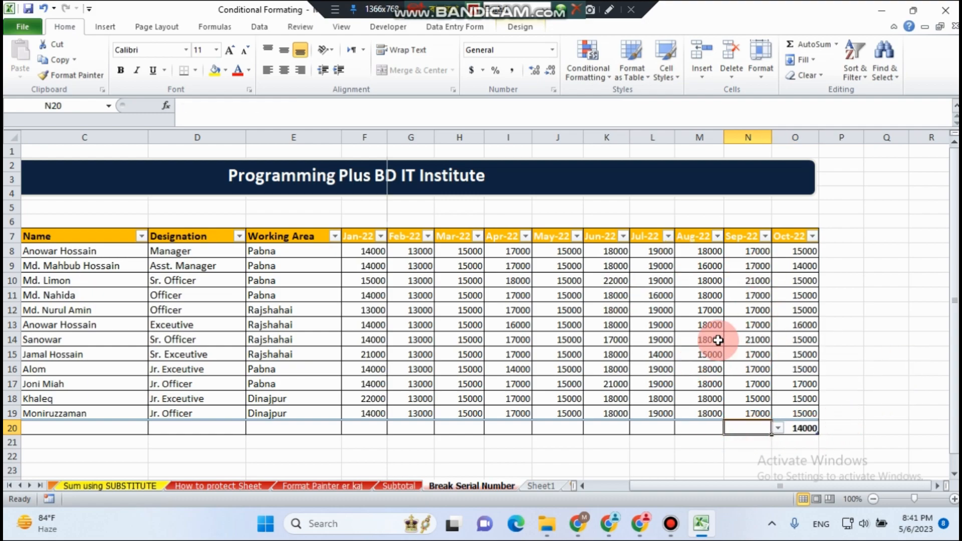
left_click_drag(751, 253, 756, 434)
left_click(882, 412)
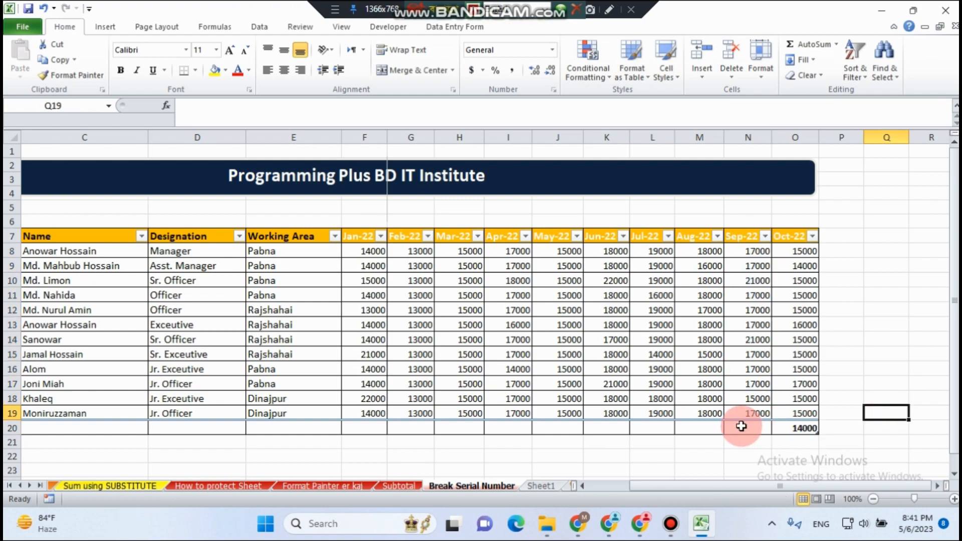
left_click(741, 426)
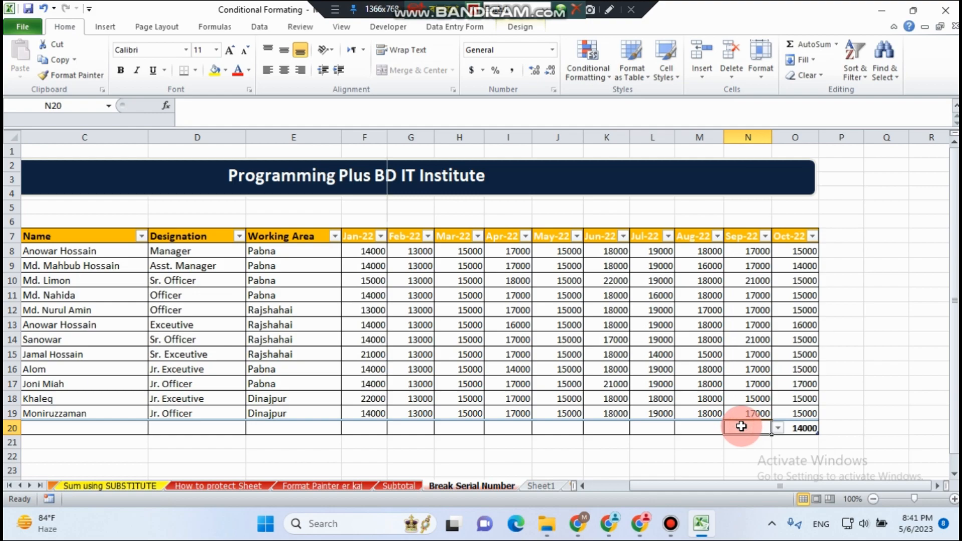
left_click(780, 430)
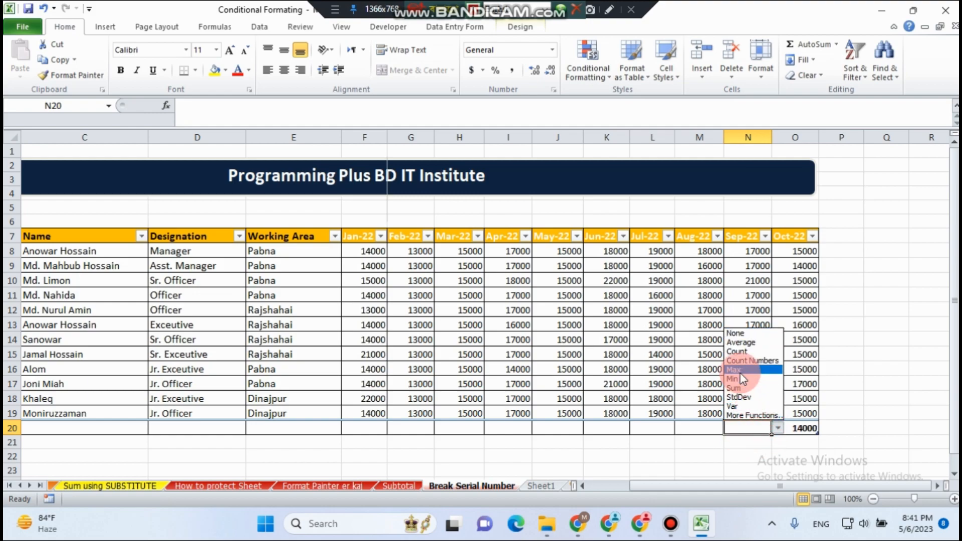
left_click(741, 387)
left_click(852, 400)
- Set the Aug-22 column's total row cell M20 to Sum
left_click(711, 432)
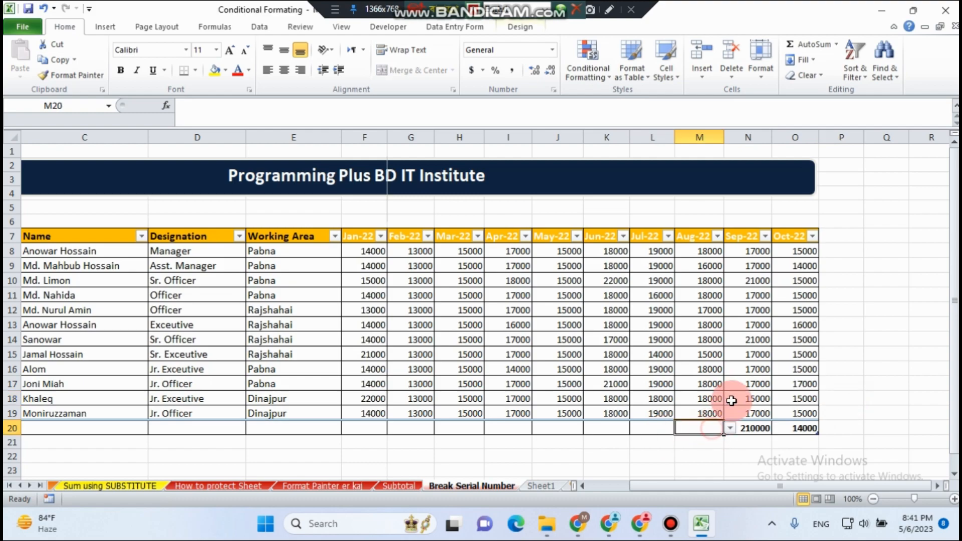
left_click(730, 428)
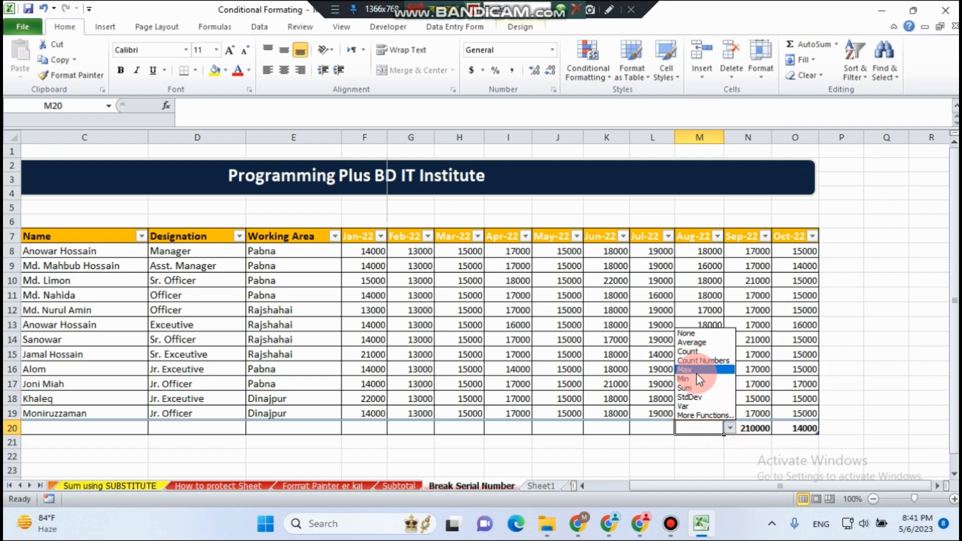
left_click(694, 386)
left_click(887, 383)
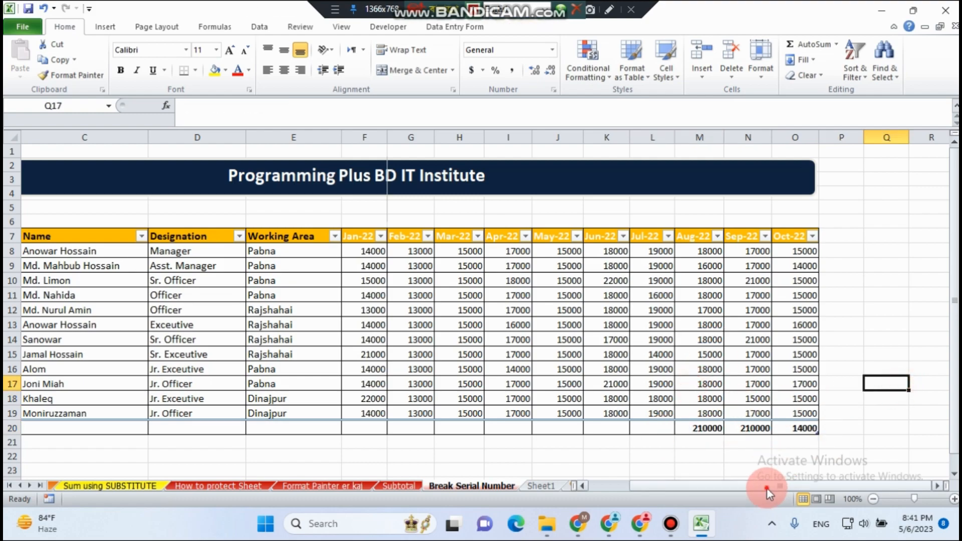
- Insert a blank table row above row 19, the entry with serial number 12
left_click_drag(768, 489, 720, 489)
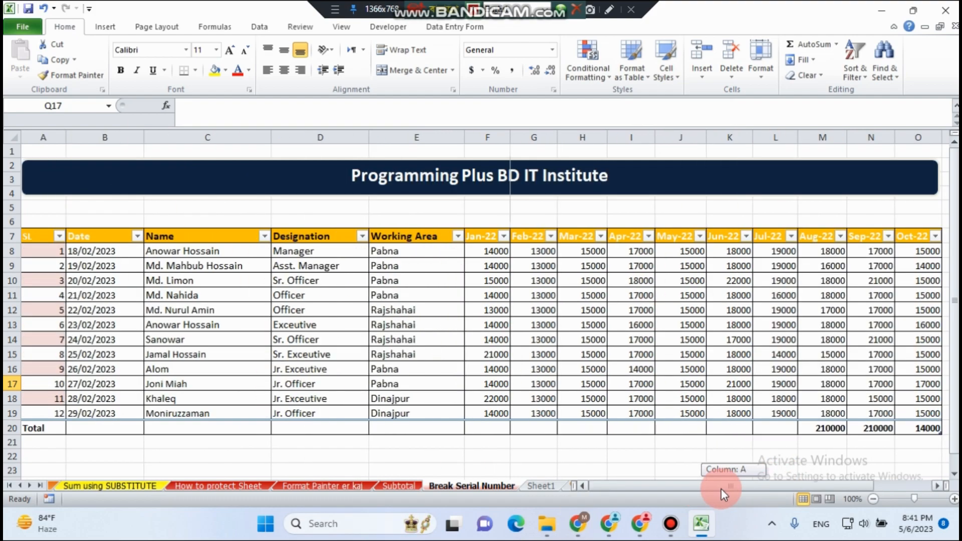
left_click(644, 325)
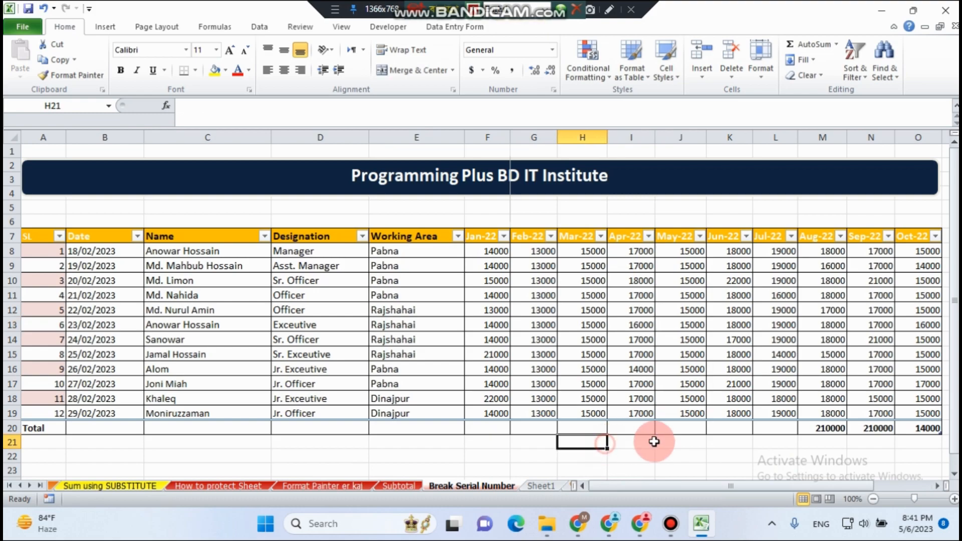
left_click_drag(150, 281, 636, 397)
left_click(634, 398)
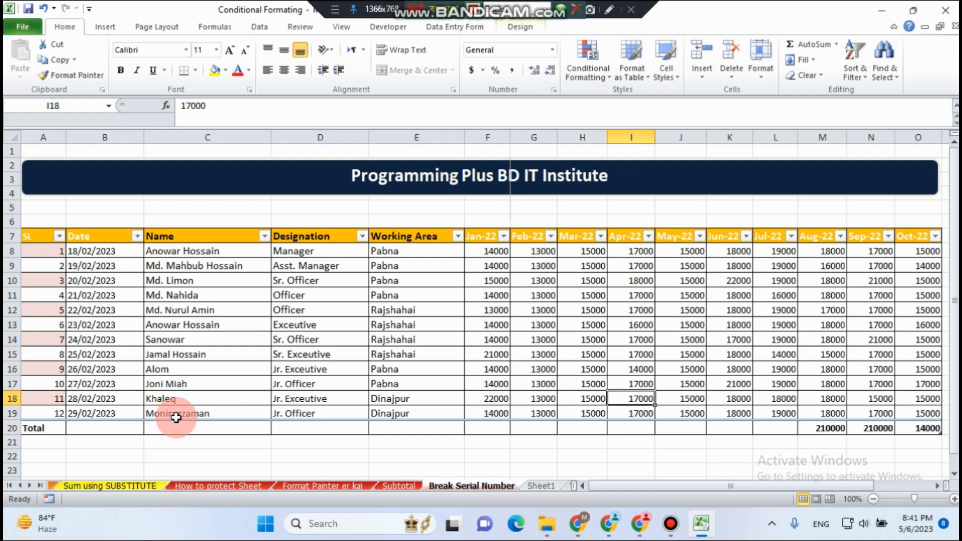
left_click(11, 413)
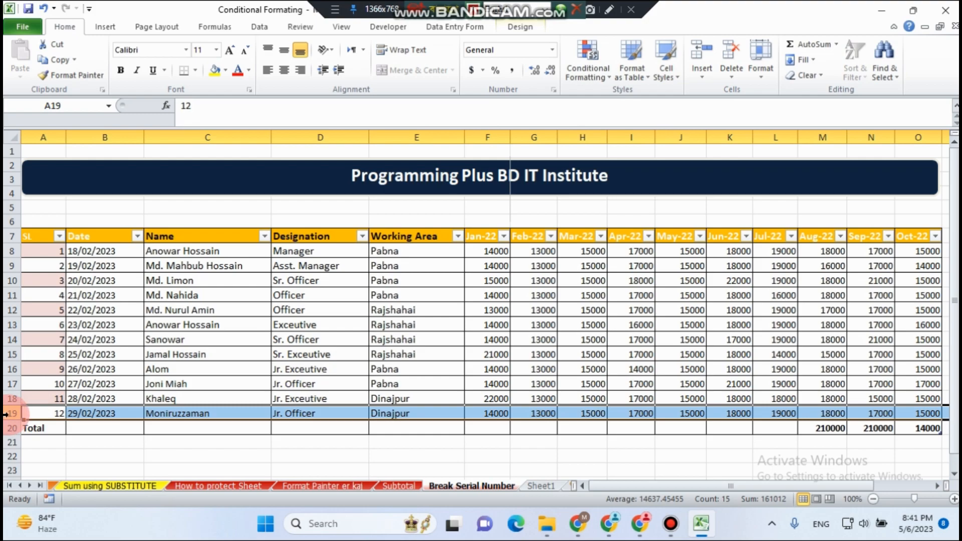
right_click(12, 413)
left_click(53, 315)
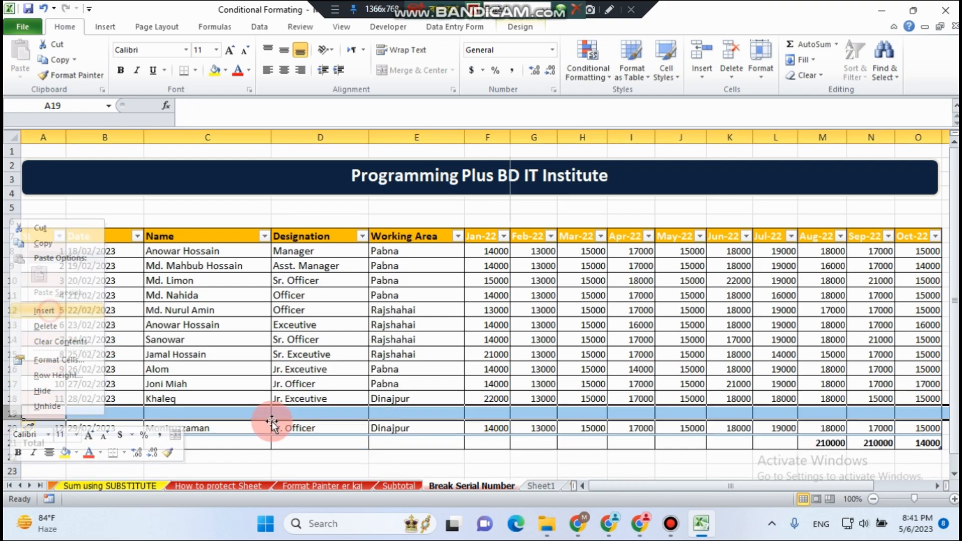
- Fill the blank row 19 with xas under Date, asasas under Name, asas under Designation and asasa under Working Area
left_click(38, 416)
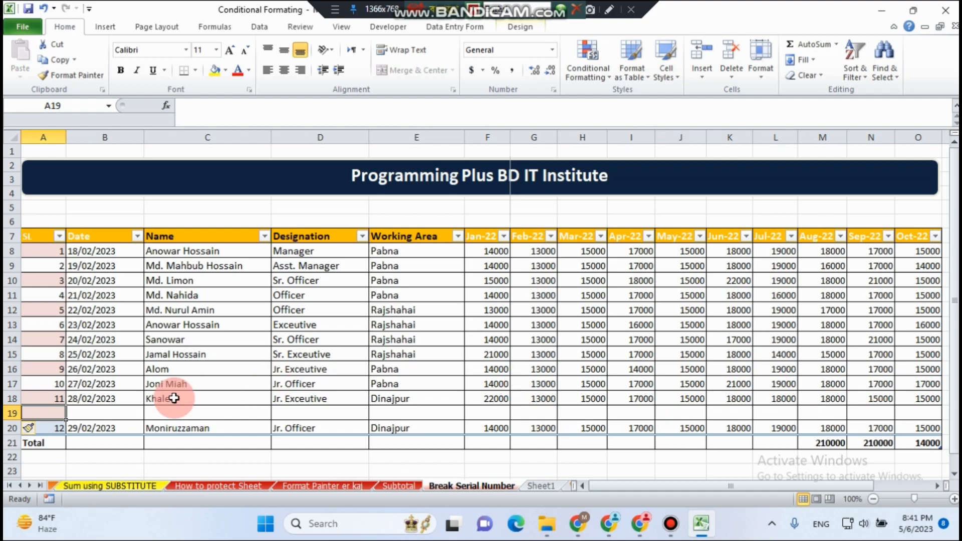
left_click(125, 414)
type("xas")
left_click(183, 413)
type("asasas")
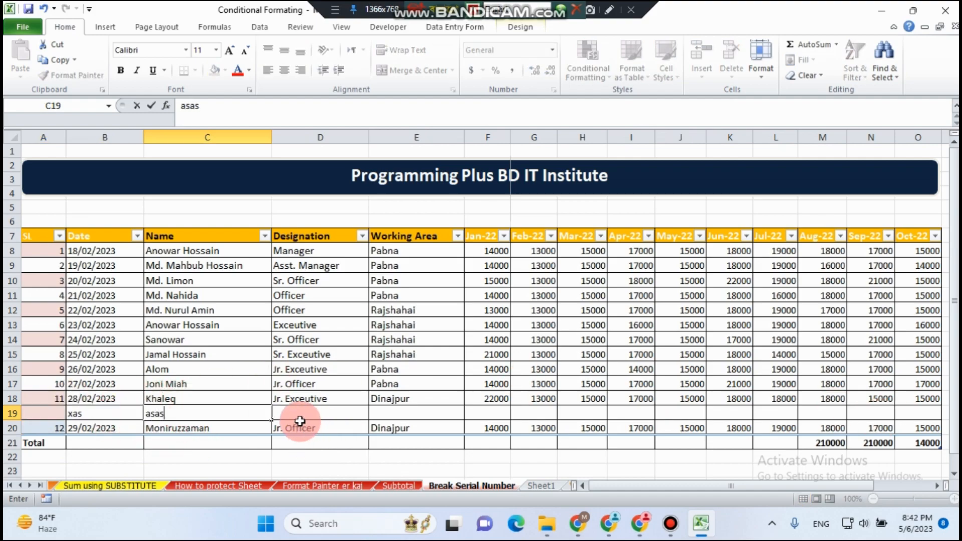
left_click(301, 413)
type("asas")
left_click(408, 413)
type("asasa")
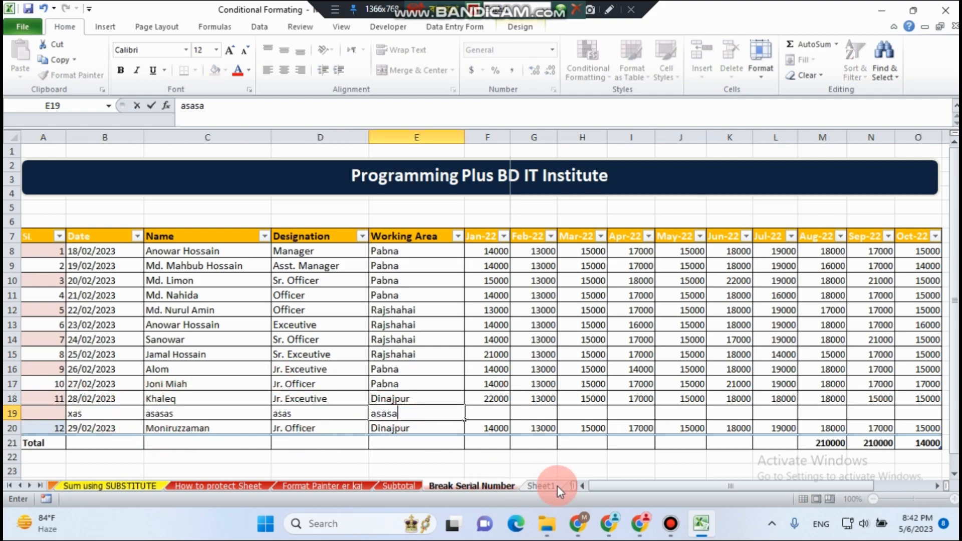
left_click(534, 455)
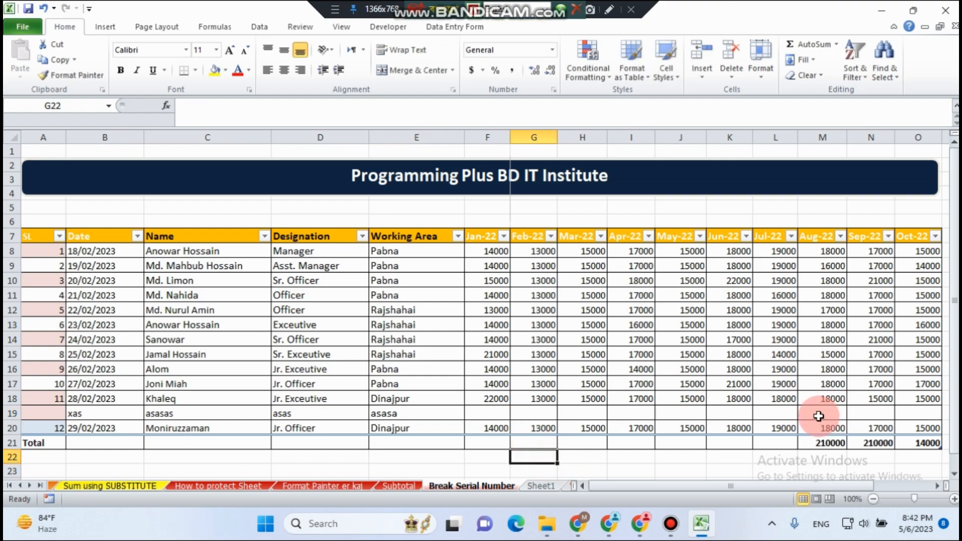
- Enter 14000 for Aug-22 in row 19 and check that column's formula in the total row
left_click(823, 412)
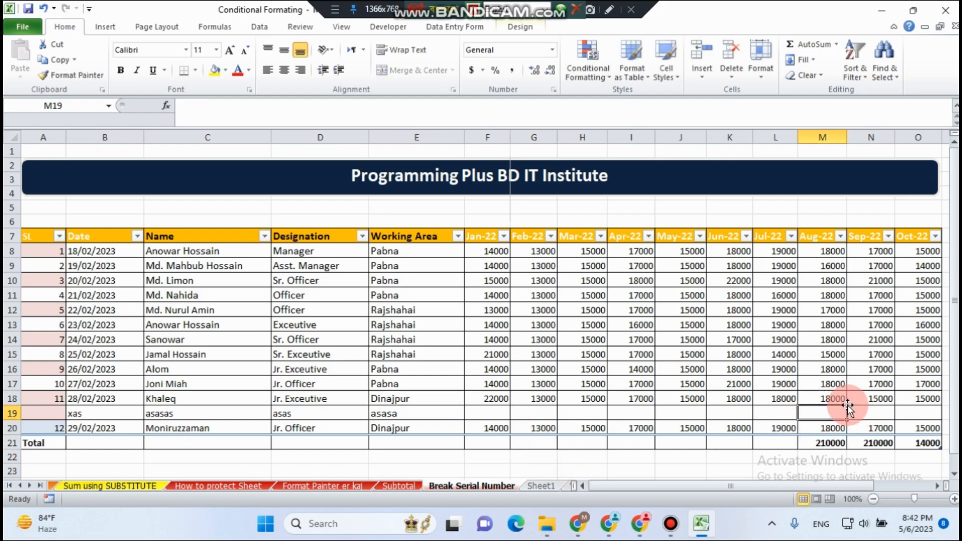
type("14000")
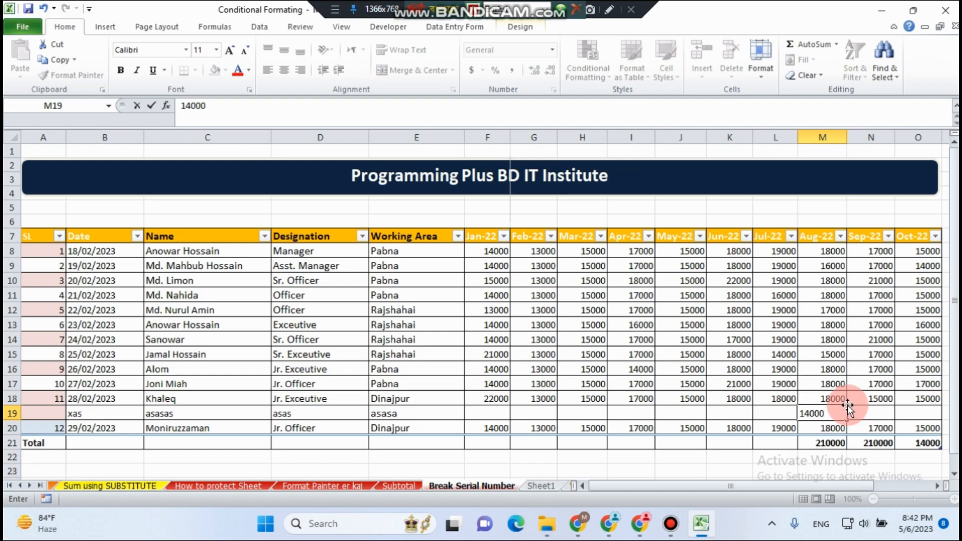
left_click(822, 457)
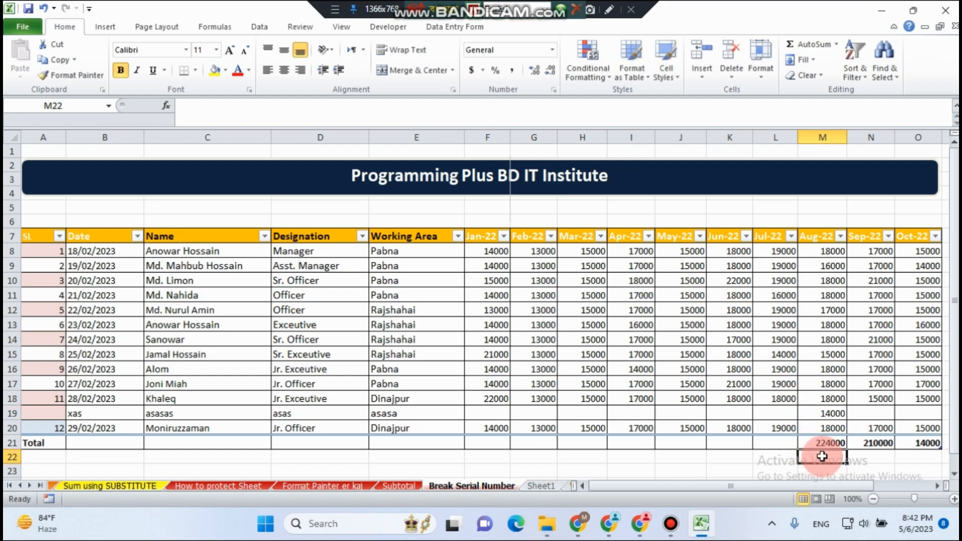
left_click(819, 442)
scroll(829, 451, "down", 3)
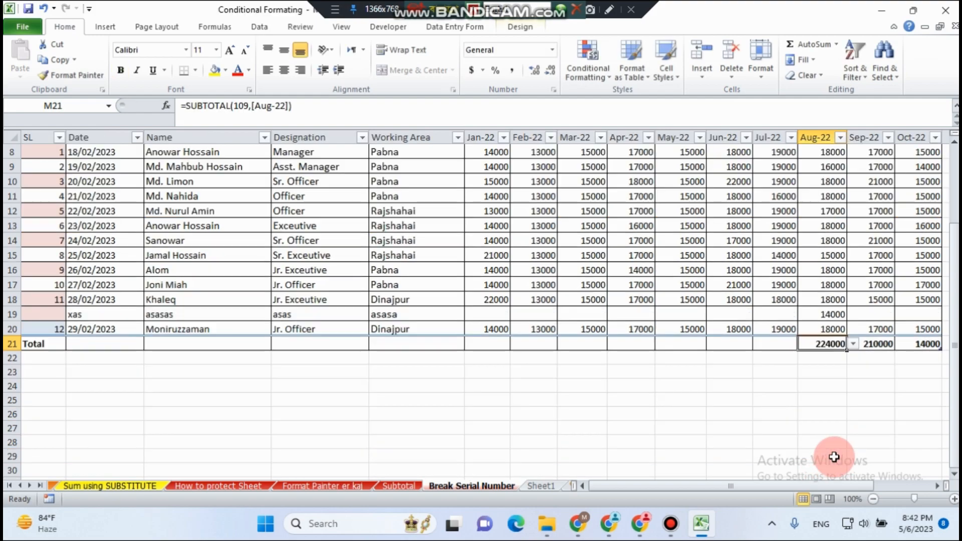
left_click(827, 405)
scroll(827, 405, "up", 3)
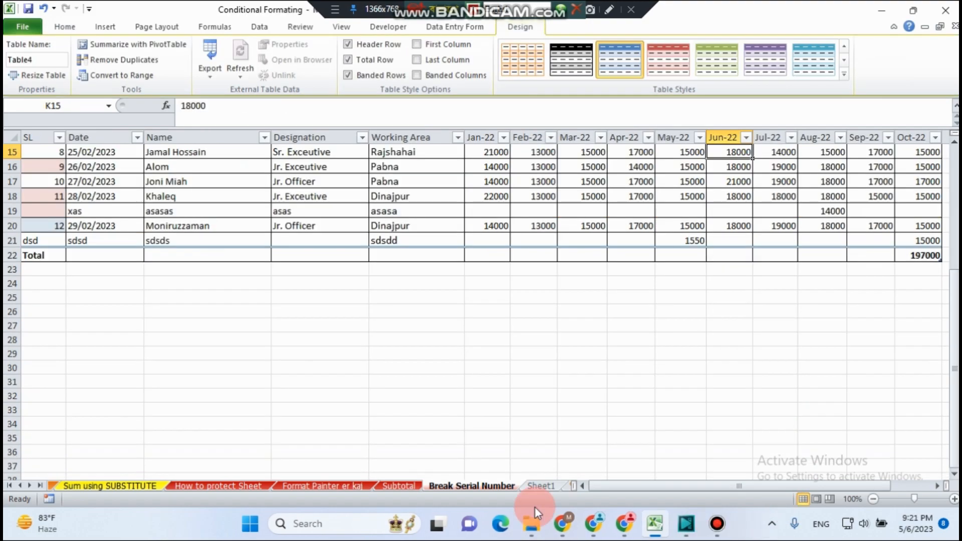
- Review the table from its header to the total row, including the added rows 19 and 21
scroll(537, 373, "up", 2)
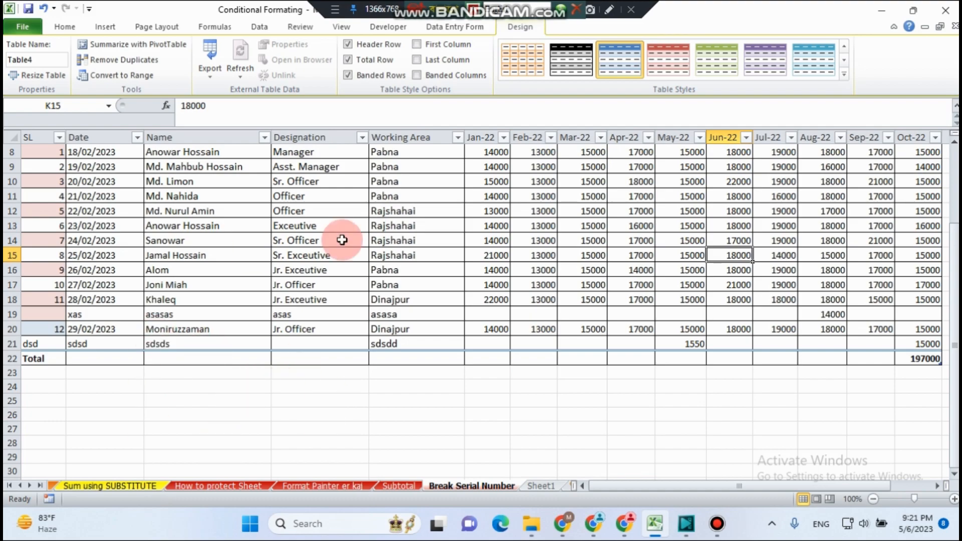
left_click(120, 414)
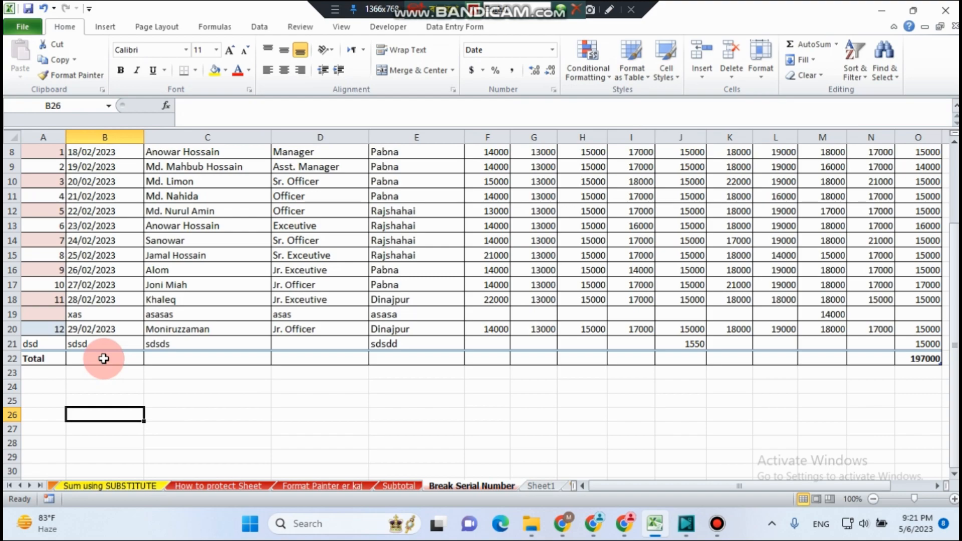
left_click(357, 416)
scroll(430, 351, "up", 3)
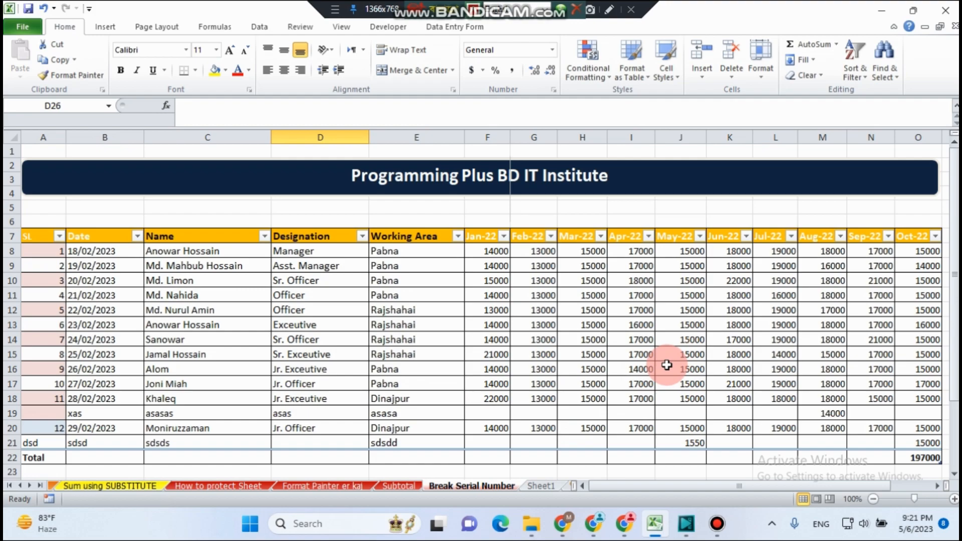
scroll(666, 364, "down", 3)
left_click(457, 249)
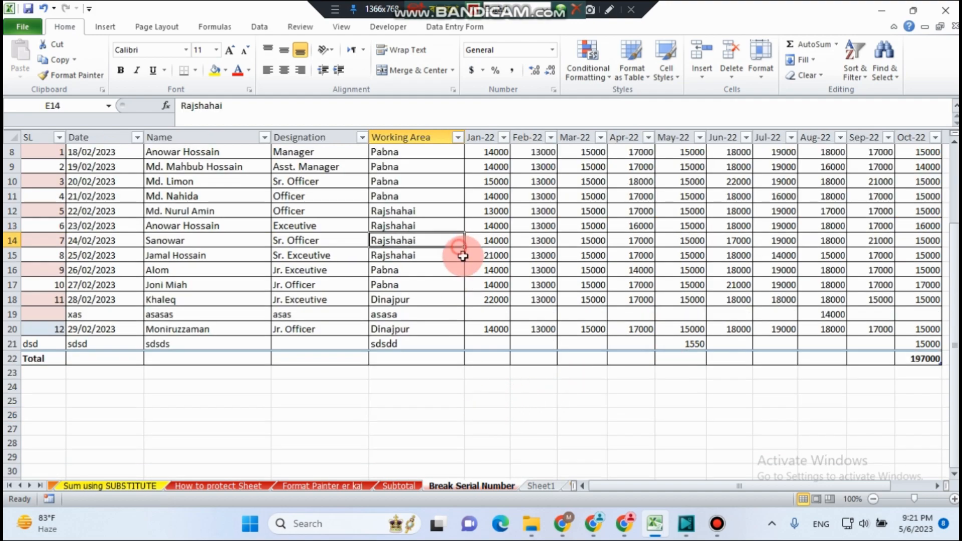
scroll(655, 365, "up", 3)
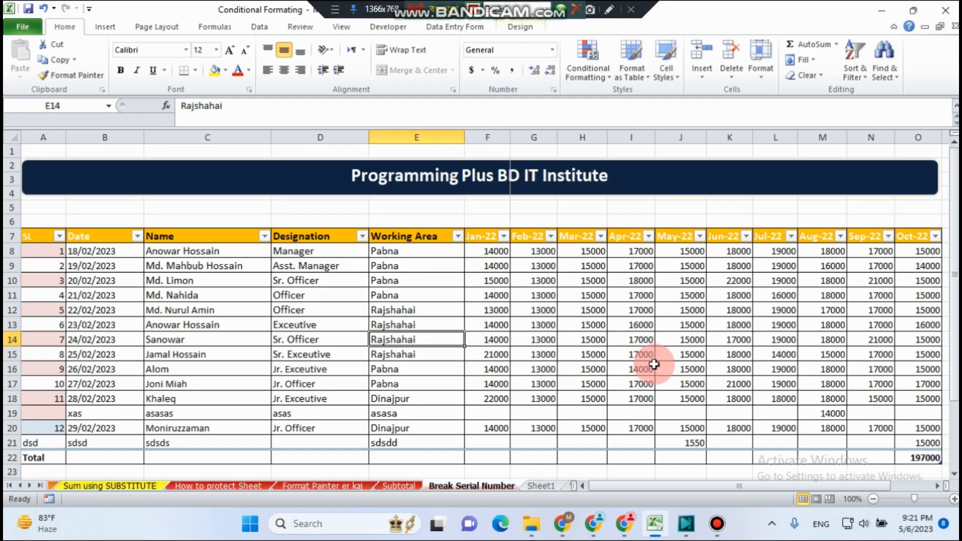
- Turn off the table's Total Row
left_click(621, 325)
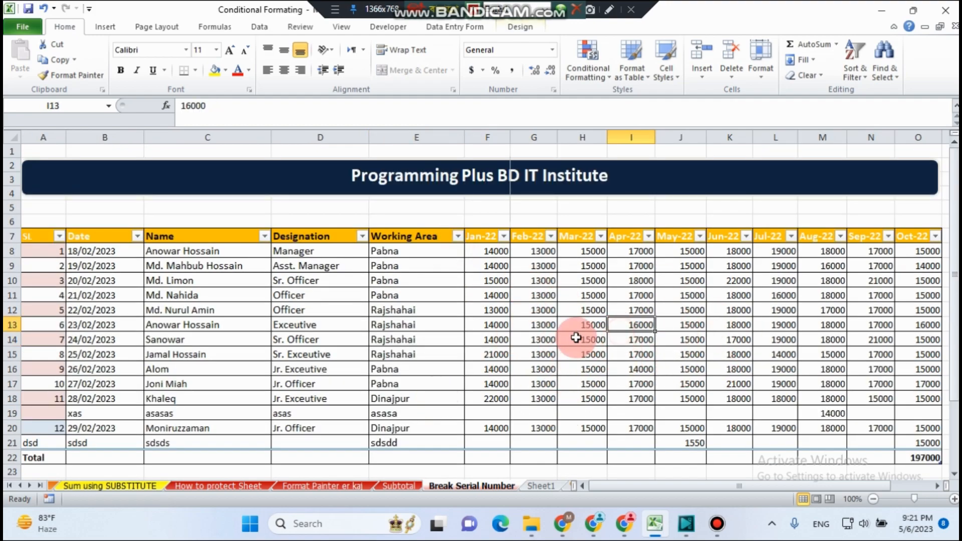
left_click(520, 28)
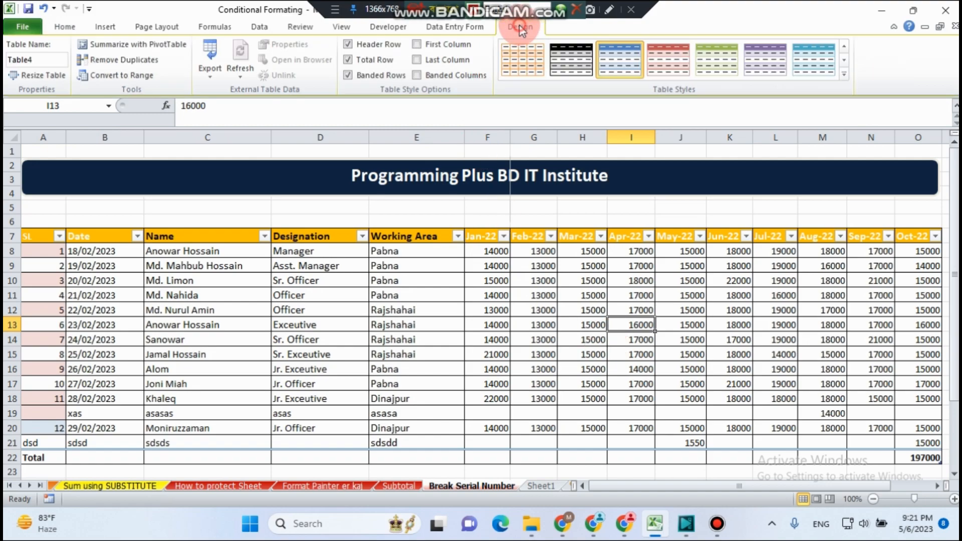
left_click(372, 60)
scroll(451, 300, "down", 2)
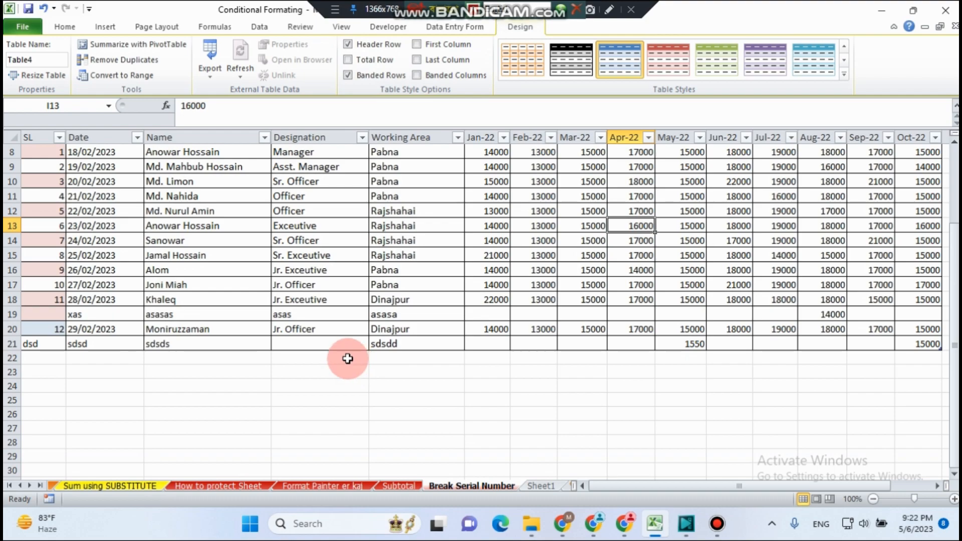
- Add row 22 directly below the table with serial number 13, Date asas, Name asasas and Designation asasa
left_click(344, 357)
left_click(53, 357)
type("1")
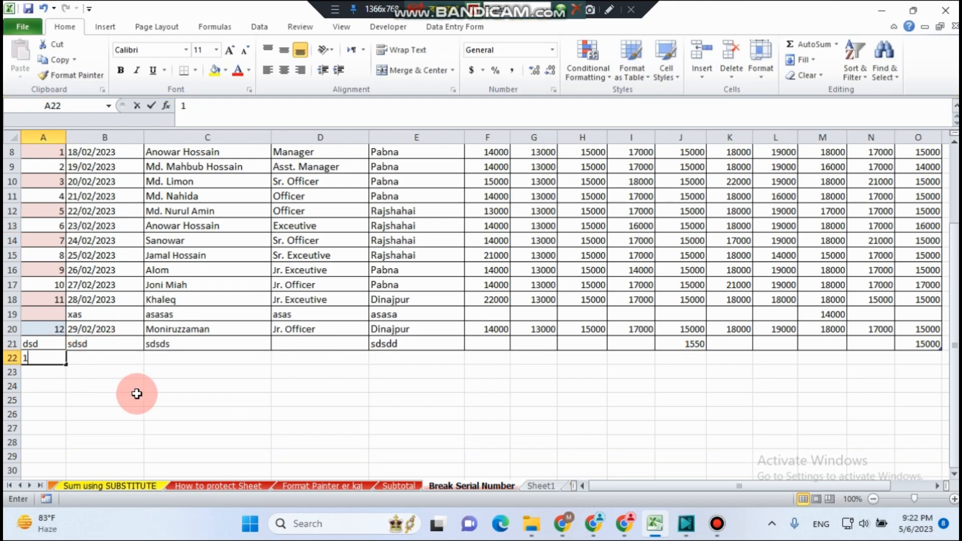
type("3")
left_click(123, 360)
type("asas")
left_click(202, 361)
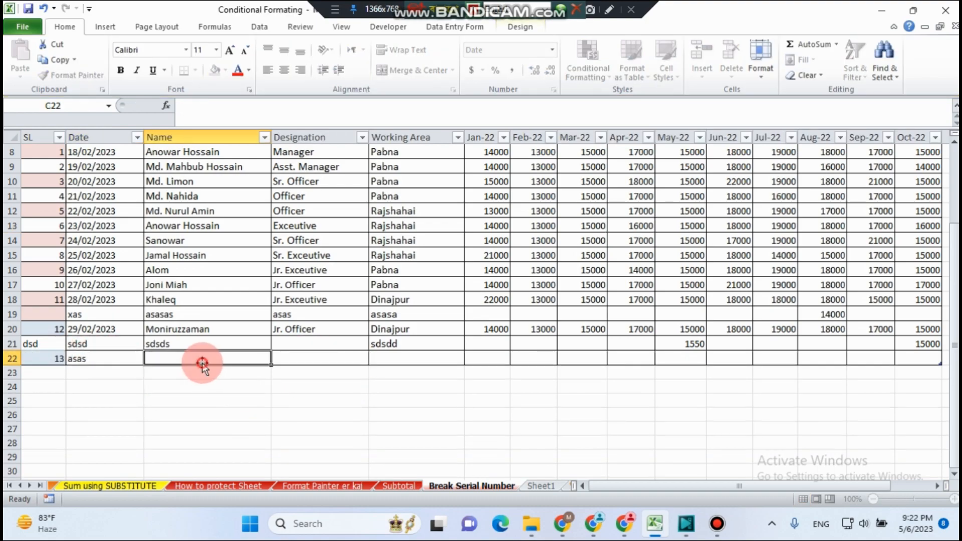
type("asasas")
left_click(318, 364)
type("asasa")
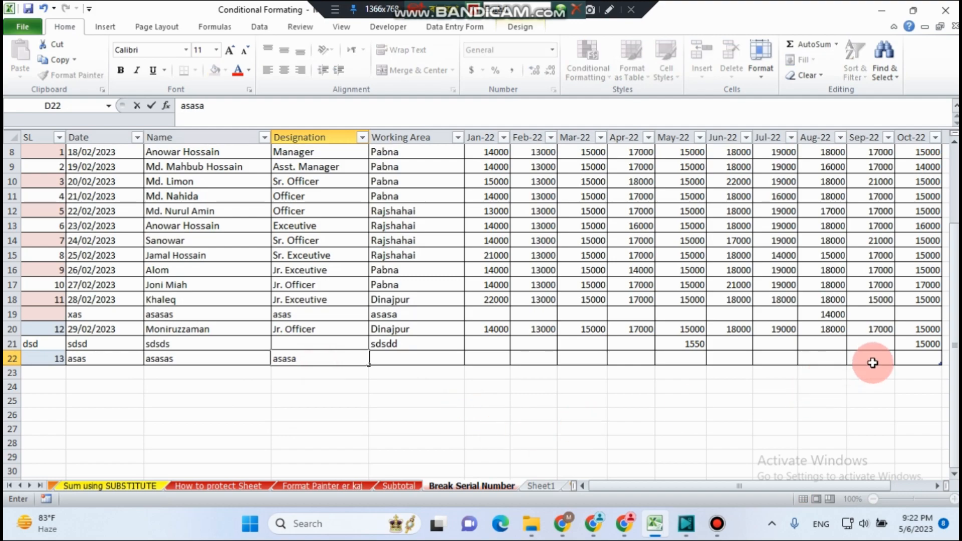
- Enter 14000 for Oct-22 and 1444 for Sep-22 in row 22
left_click(927, 358)
type("140")
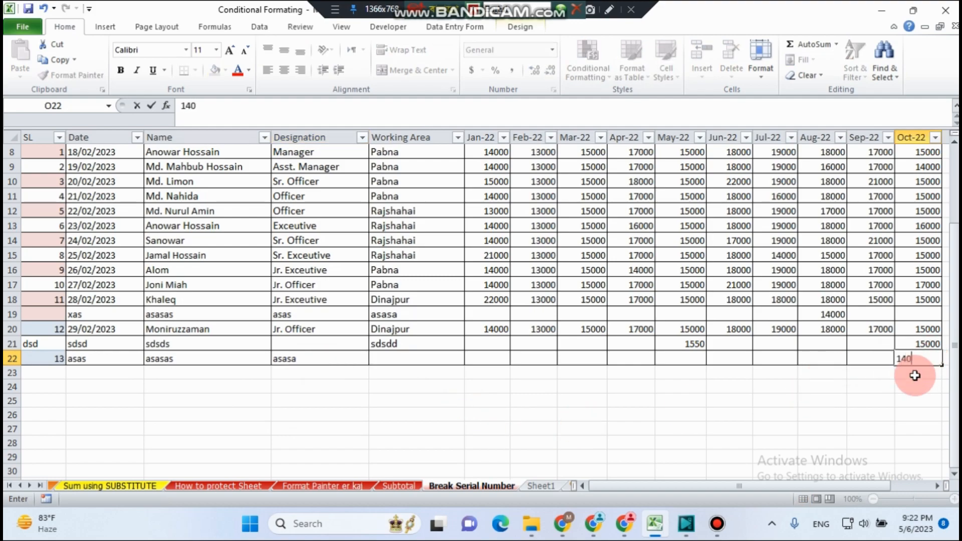
type("00")
left_click(871, 357)
type("1444")
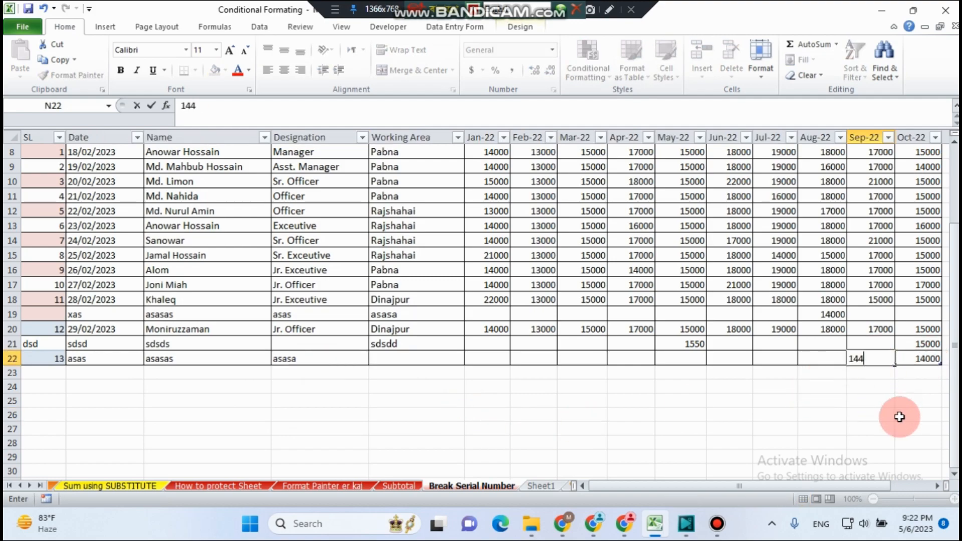
left_click(870, 358)
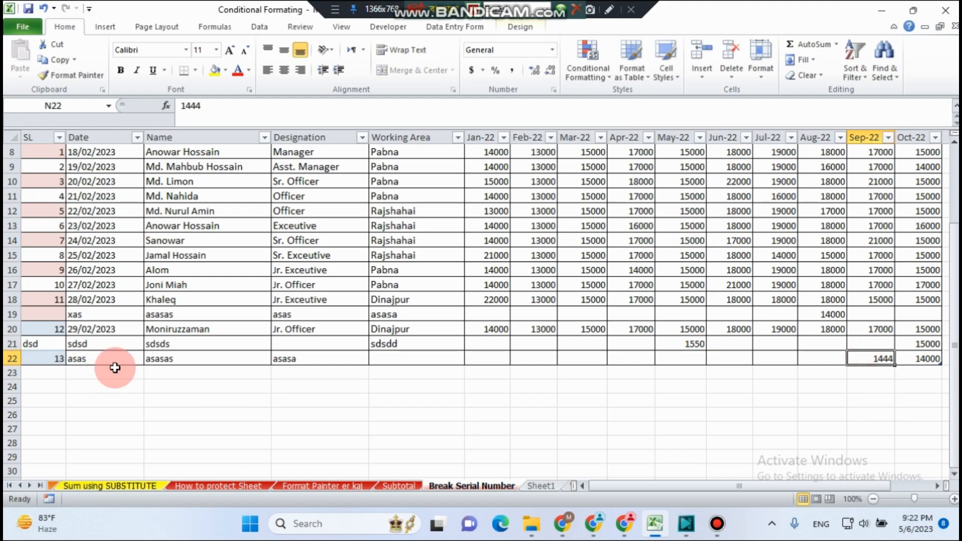
left_click_drag(388, 357, 816, 355)
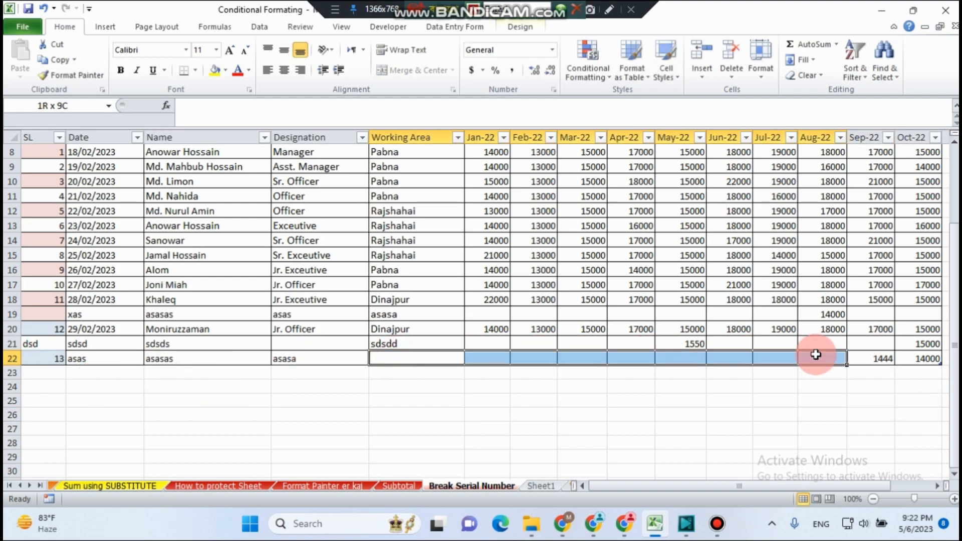
- Turn the table's Total Row back on
scroll(457, 430, "up", 3)
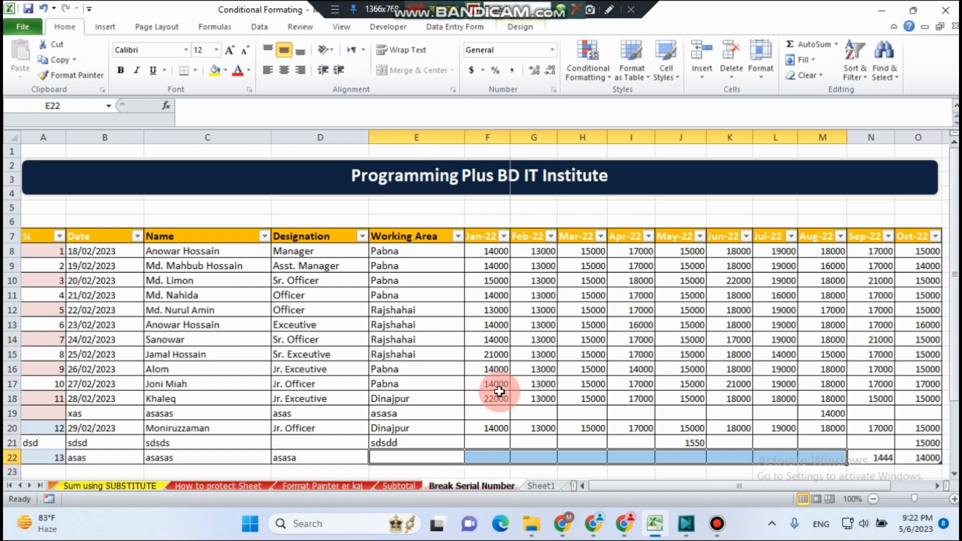
left_click(478, 354)
left_click(518, 38)
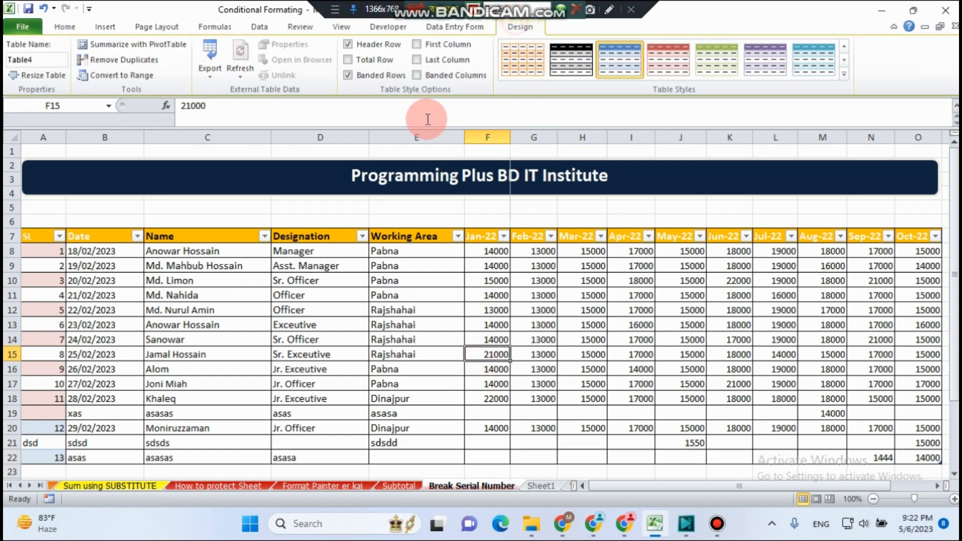
left_click(347, 60)
scroll(600, 306, "down", 5)
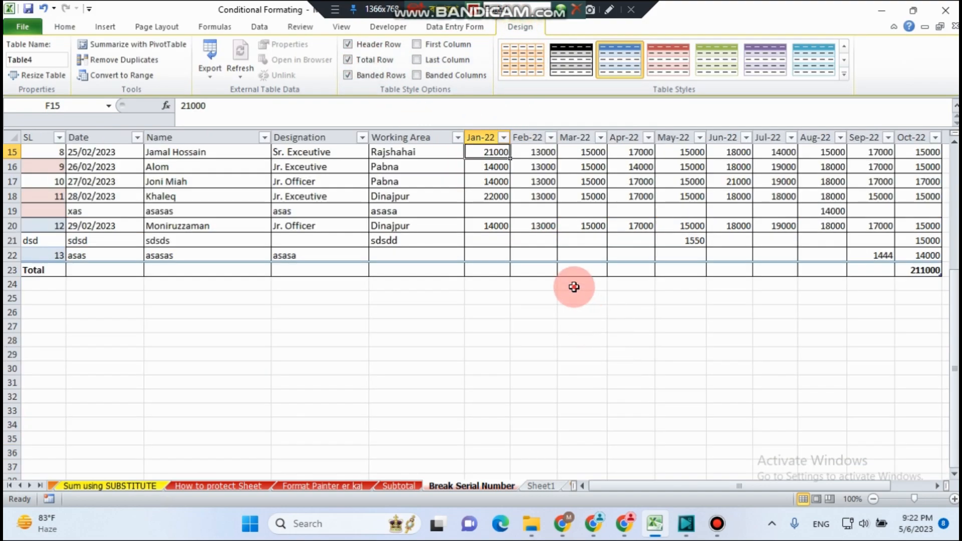
- Inspect the row 22 entries, the Oct-22 total formula in O23 and the Sep-22 total row cell N23
left_click(573, 285)
left_click_drag(677, 486, 745, 487)
left_click(781, 352)
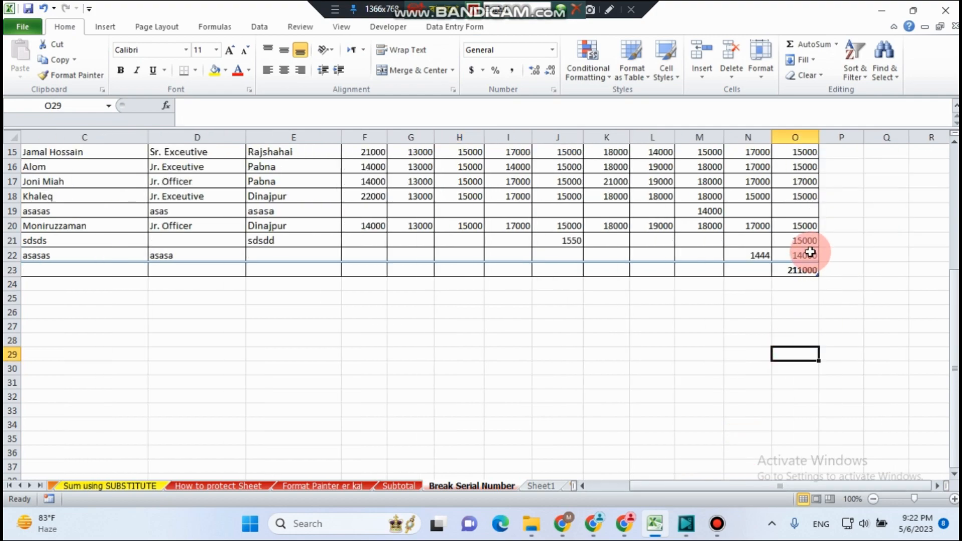
left_click(755, 254)
left_click_drag(52, 255, 777, 253)
left_click(789, 255)
left_click(800, 272)
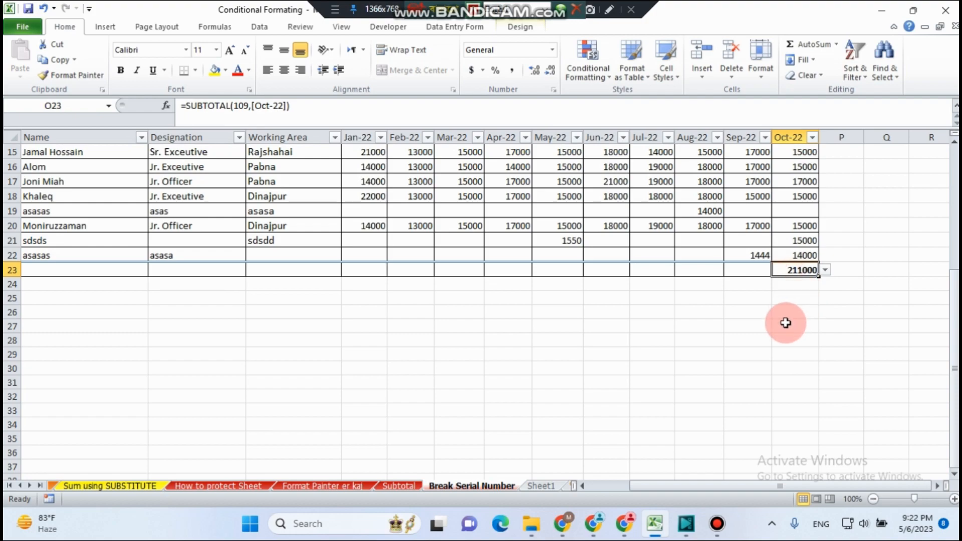
left_click(731, 270)
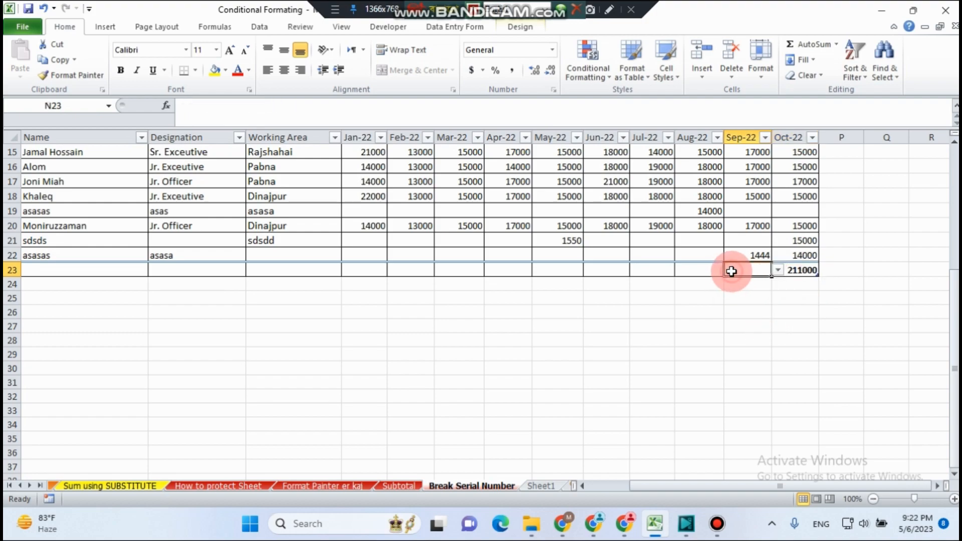
- Review the full table from the SL column to Oct-22, including the header row and the total row
left_click(686, 271)
left_click(596, 280)
scroll(654, 367, "up", 5)
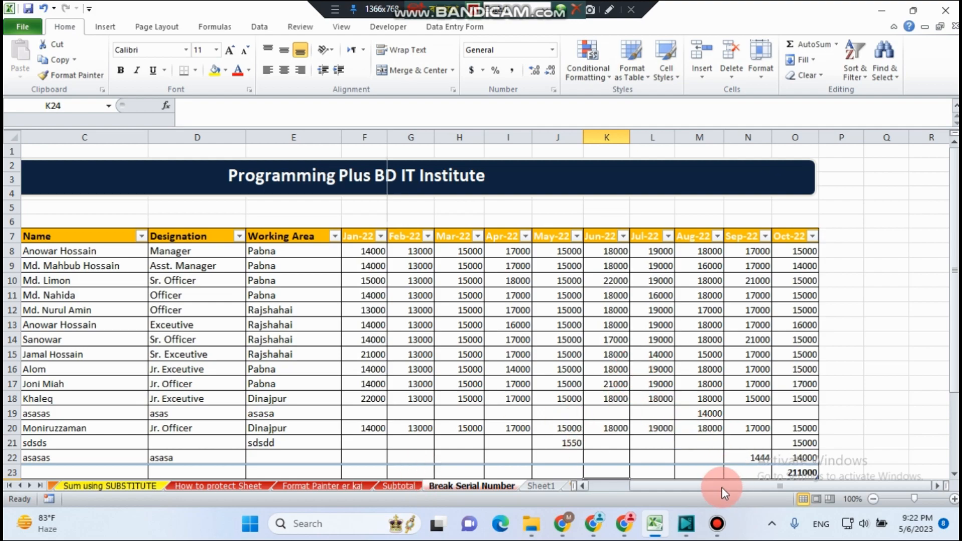
left_click(593, 486)
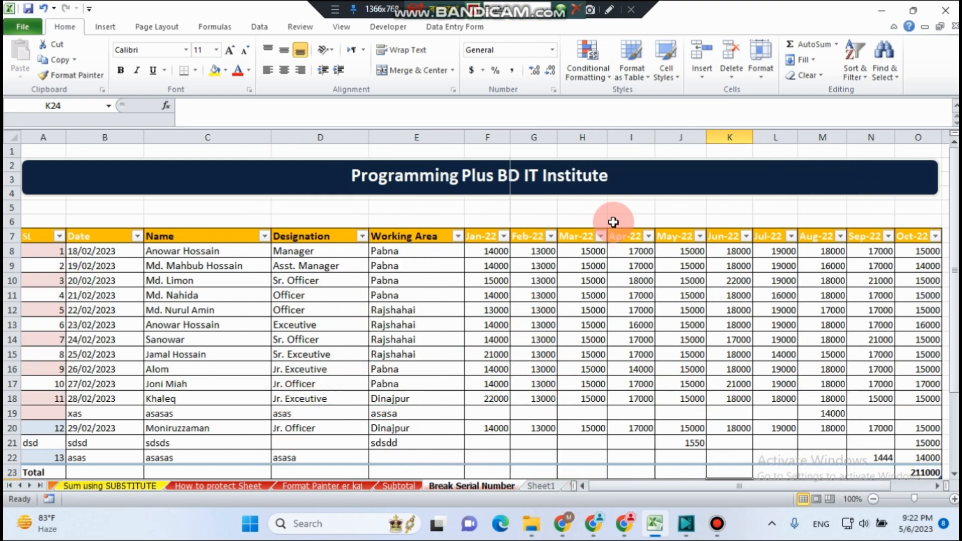
left_click(567, 352)
scroll(589, 364, "down", 2)
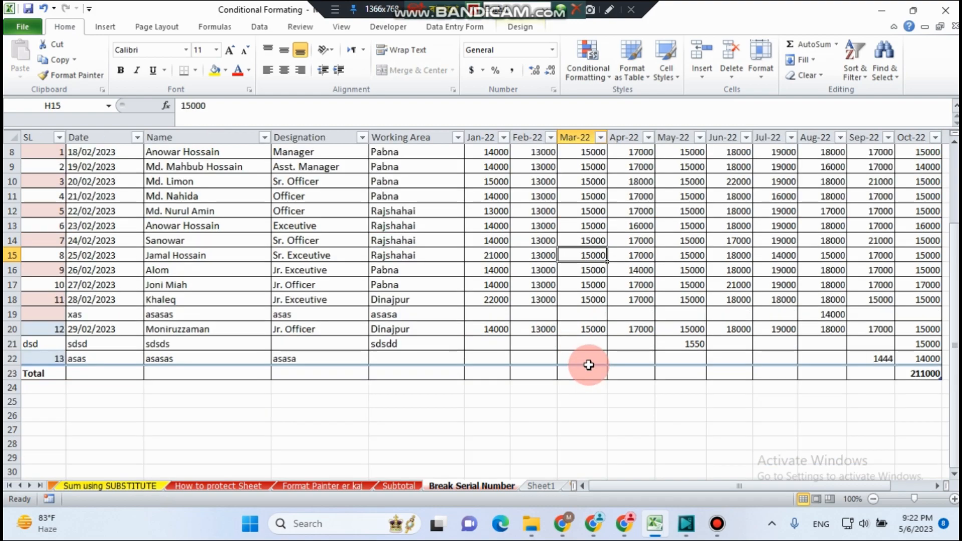
scroll(589, 365, "up", 3)
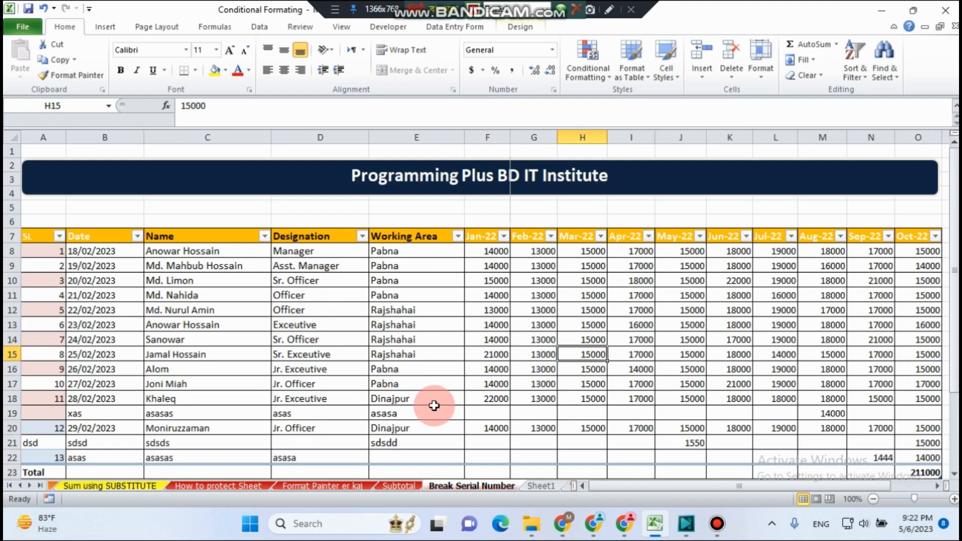
- Convert the staff table to a normal range and check its header, data and total rows
left_click(624, 352)
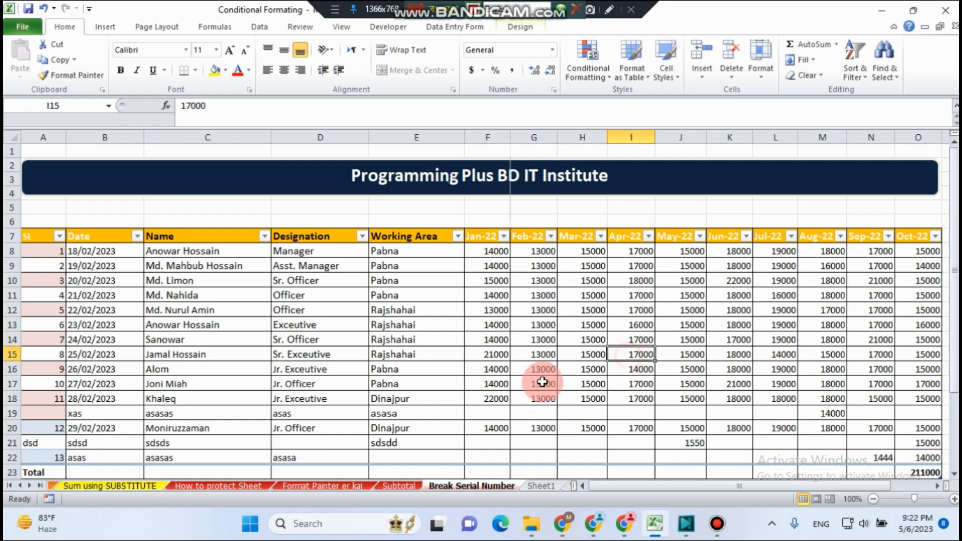
left_click(525, 29)
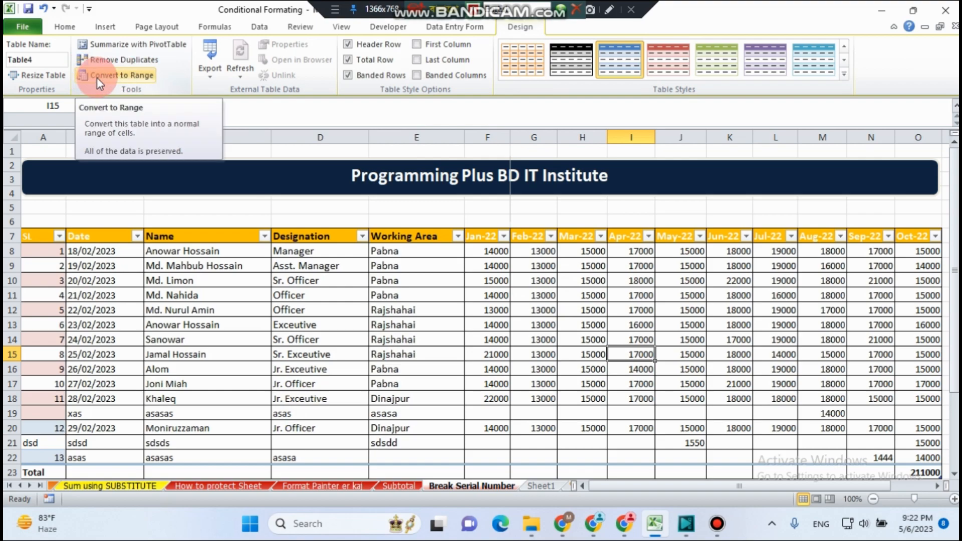
left_click(136, 77)
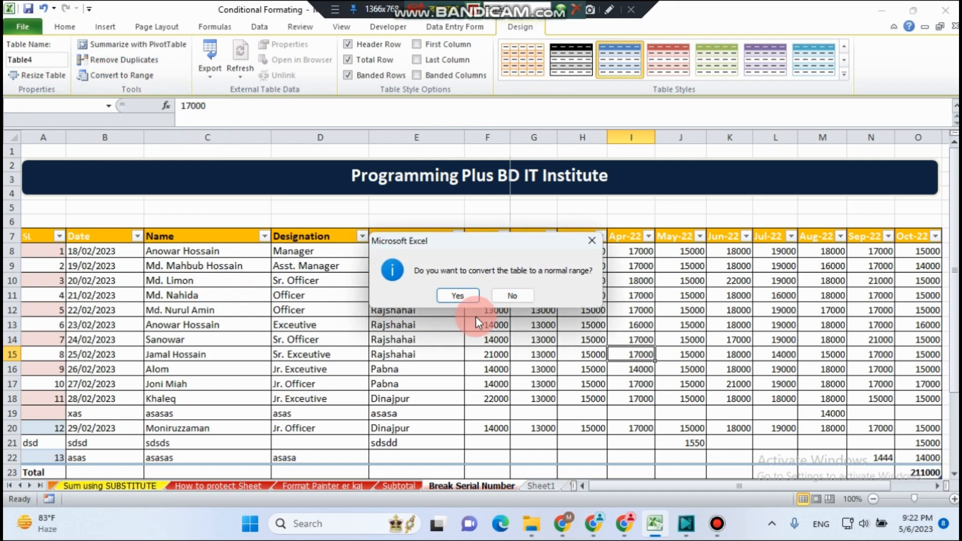
left_click(458, 296)
left_click(638, 311)
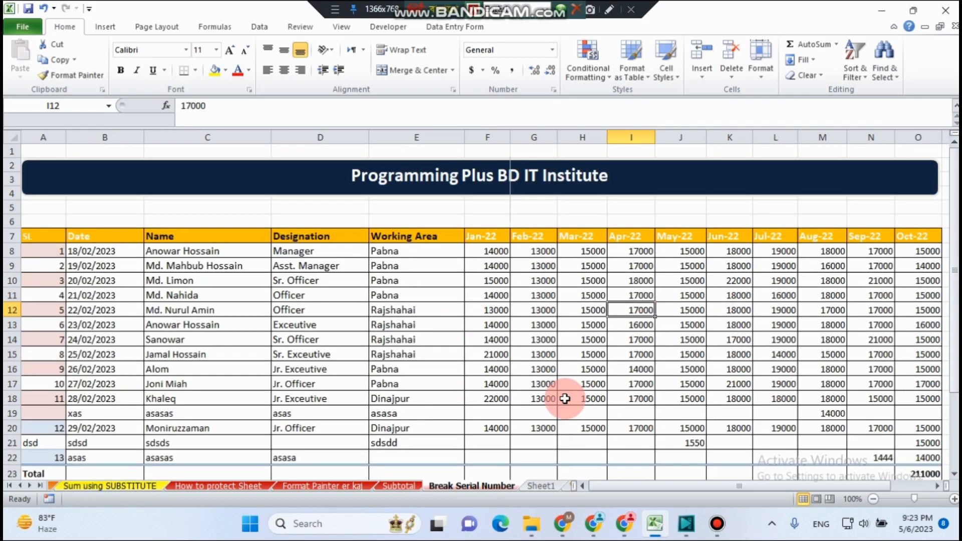
scroll(556, 360, "down", 5)
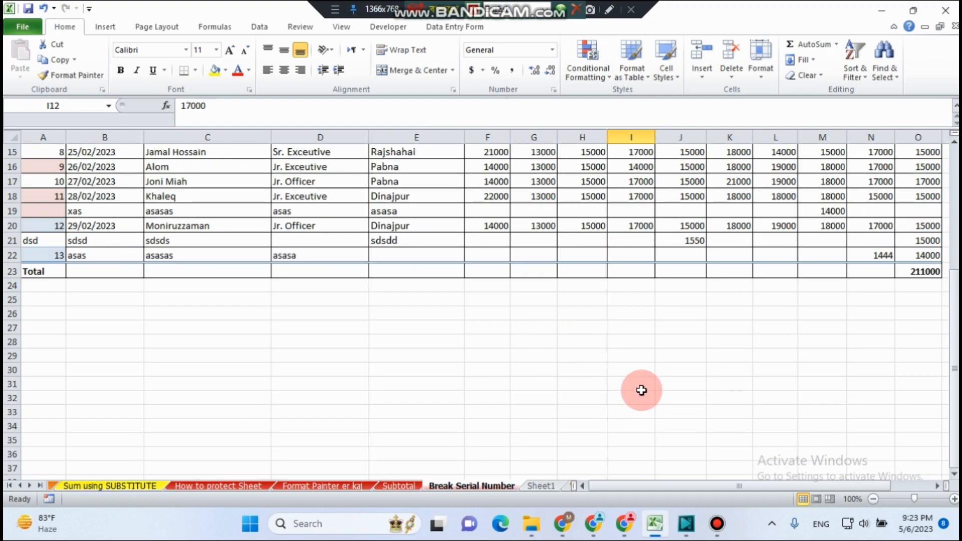
scroll(636, 390, "up", 5)
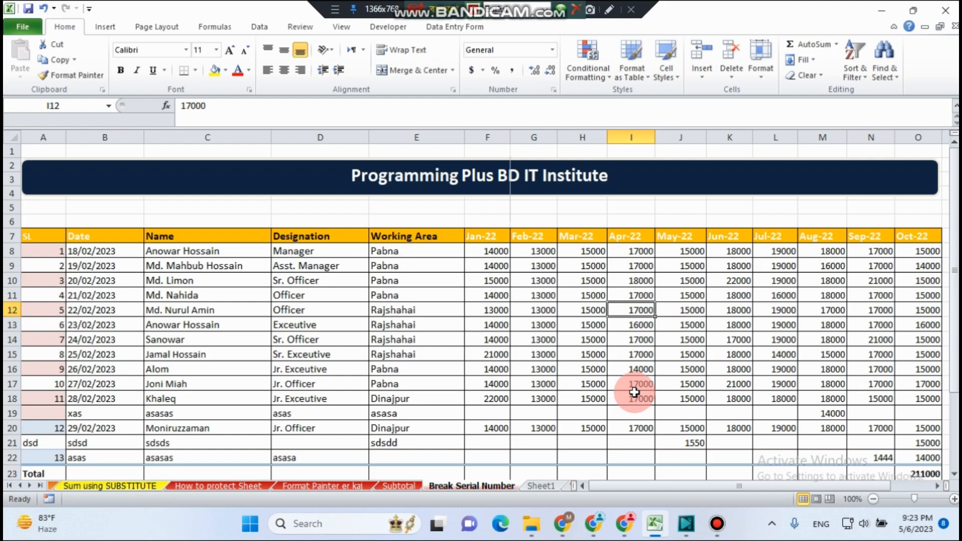